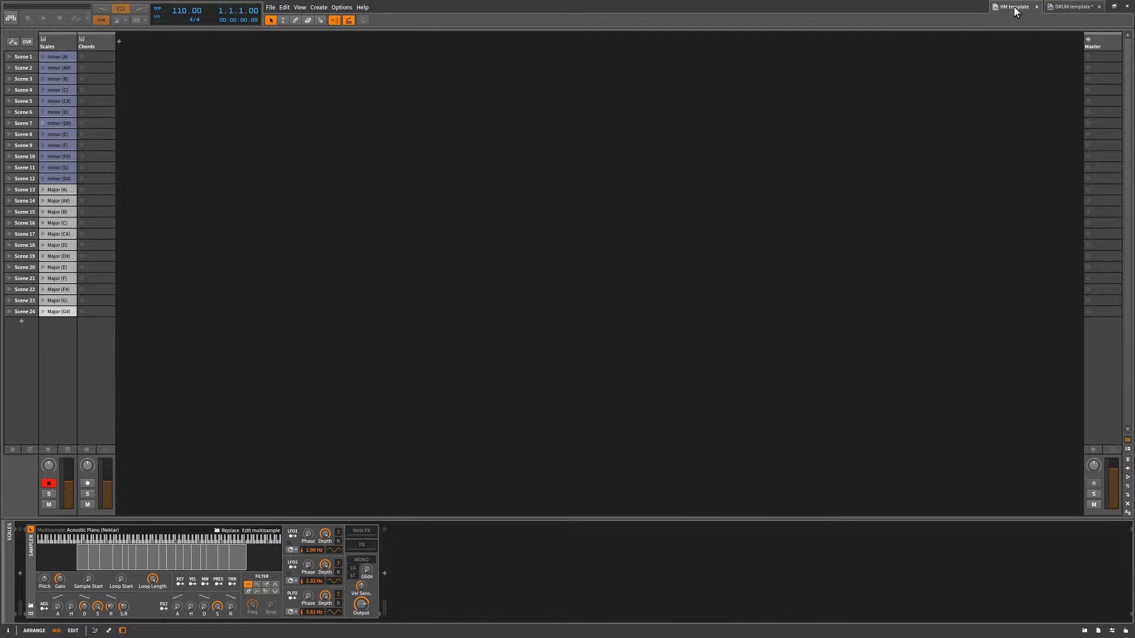
Open the minor (A) scale clip in the note editor and enlarge the editor to examine its full set of notes.
double_click(54, 58)
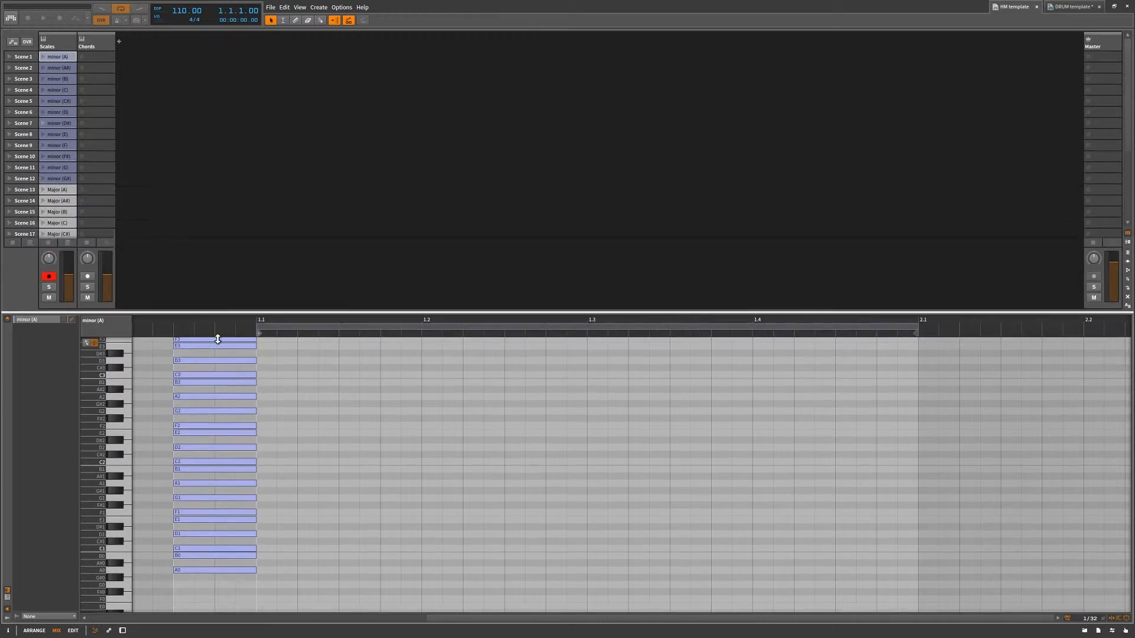
drag(217, 339, 210, 428)
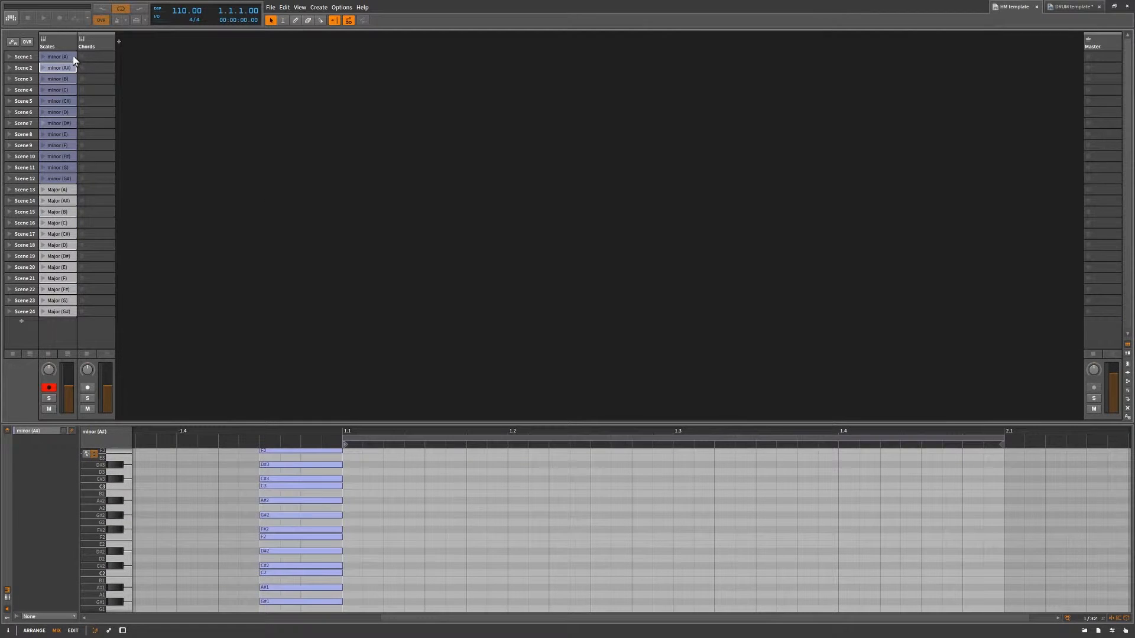
click(72, 57)
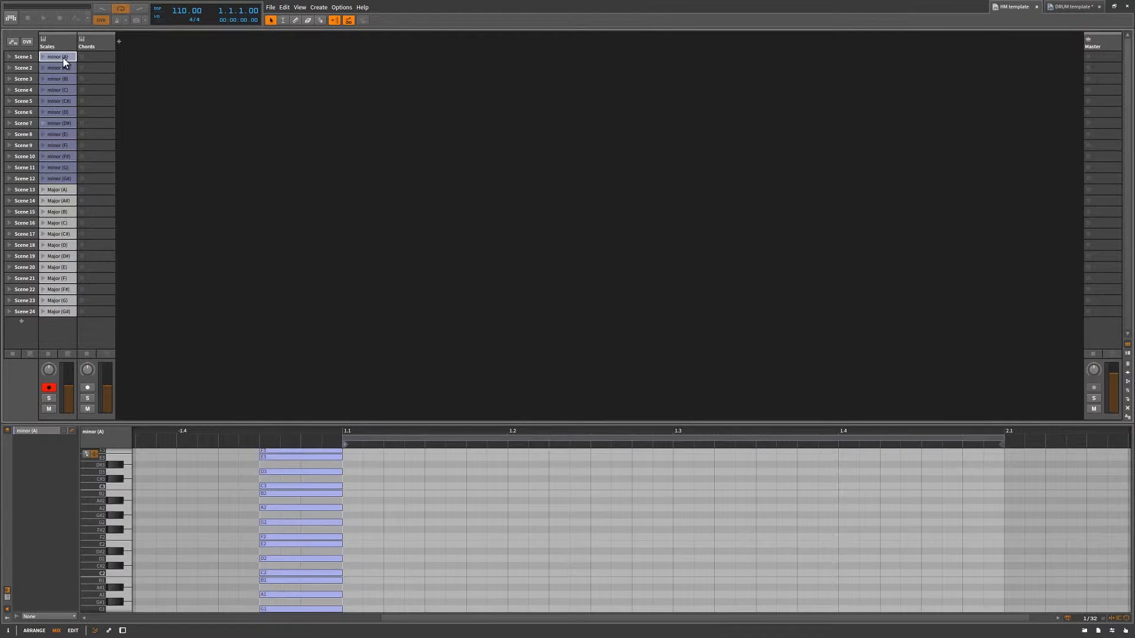
drag(341, 424, 311, 169)
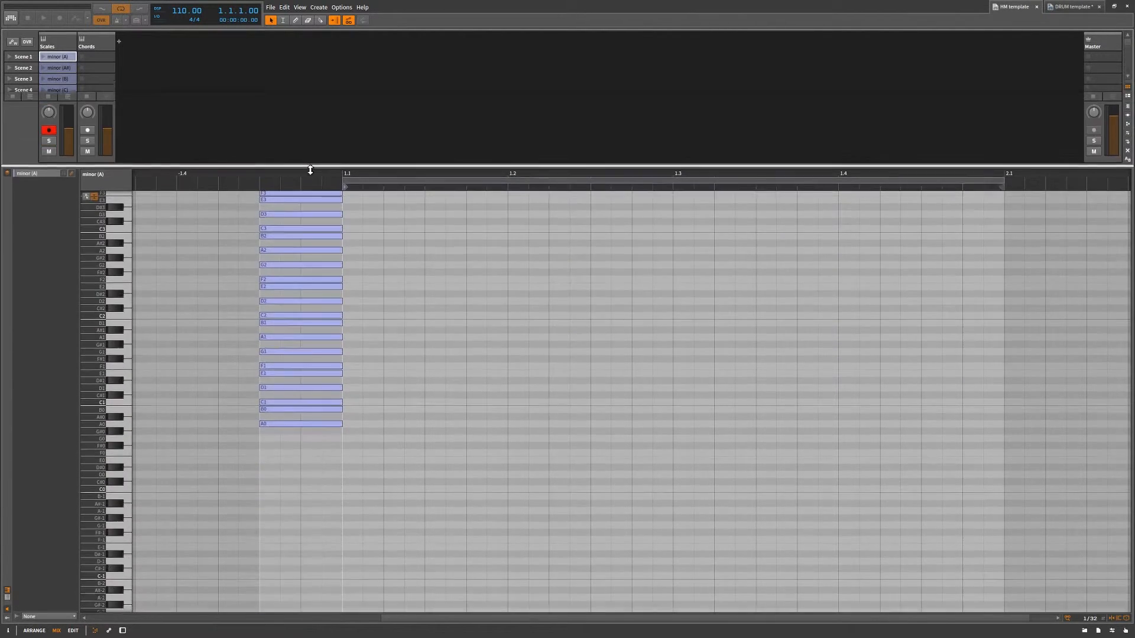
scroll(384, 307, up, 3)
scroll(394, 297, down, 3)
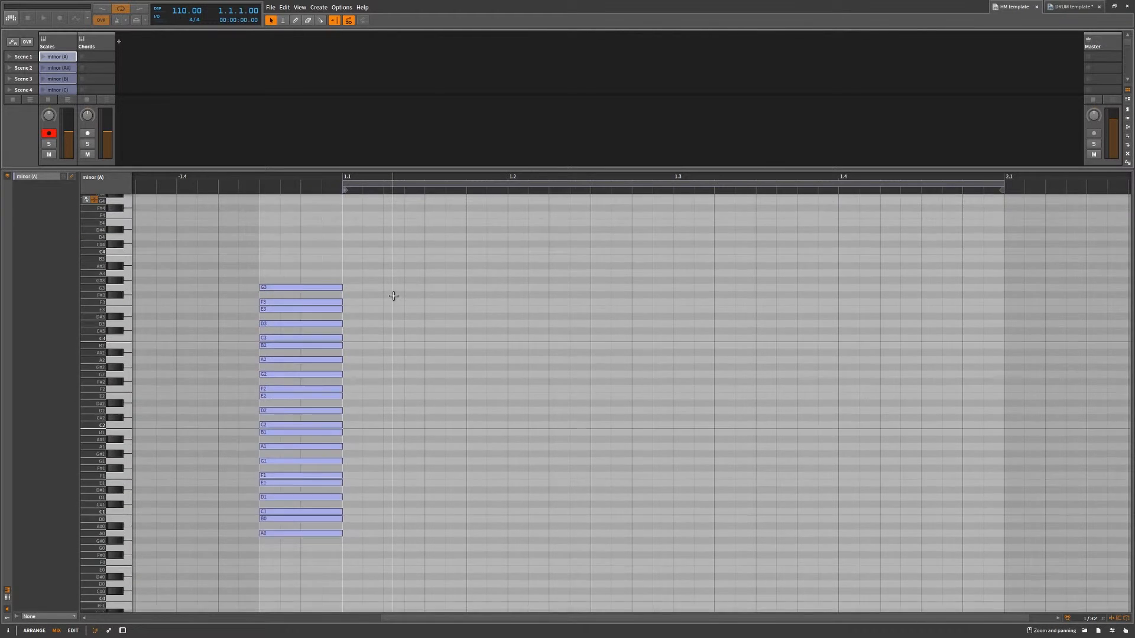
scroll(394, 293, up, 3)
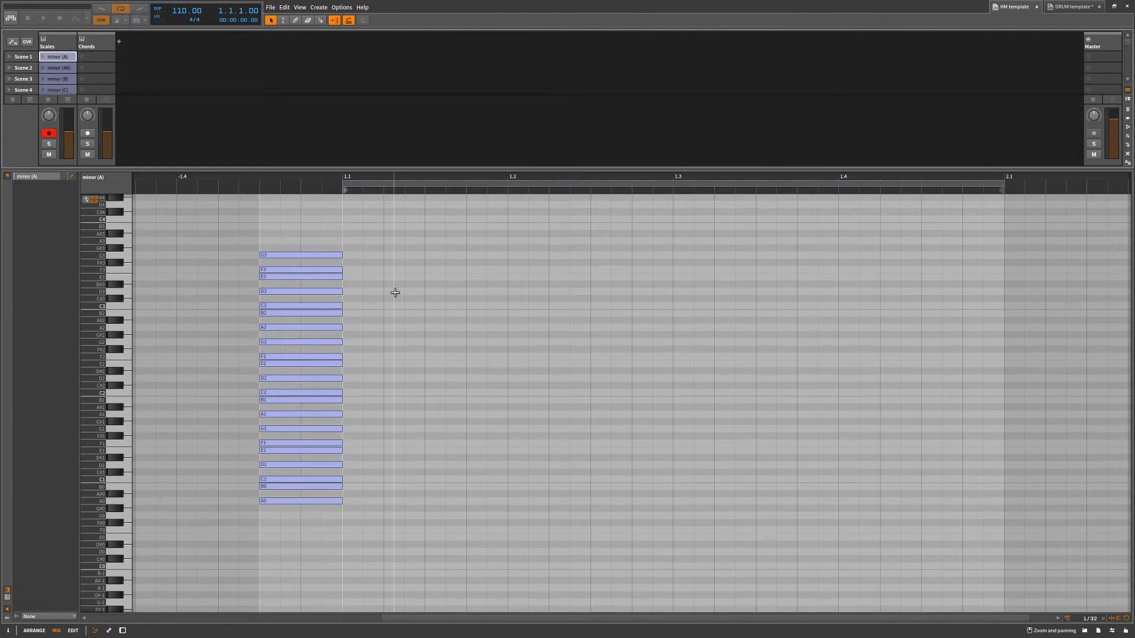
Look through the minor (A#), minor (B) and minor (C) clips and switch the note editor to the view listing only used notes.
click(58, 68)
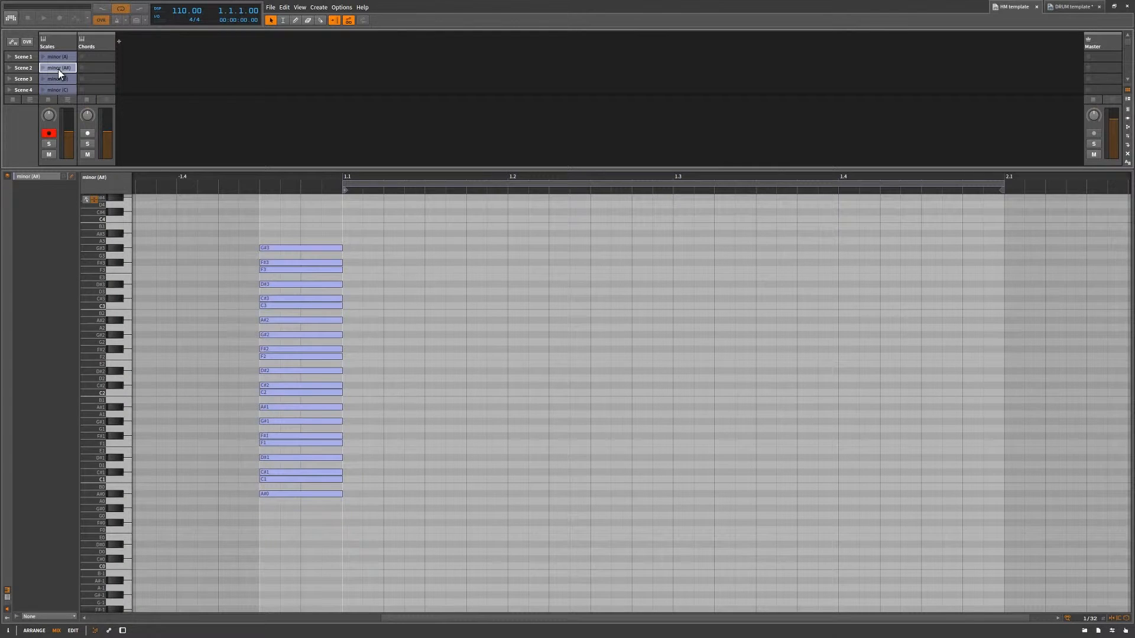
click(60, 79)
click(61, 90)
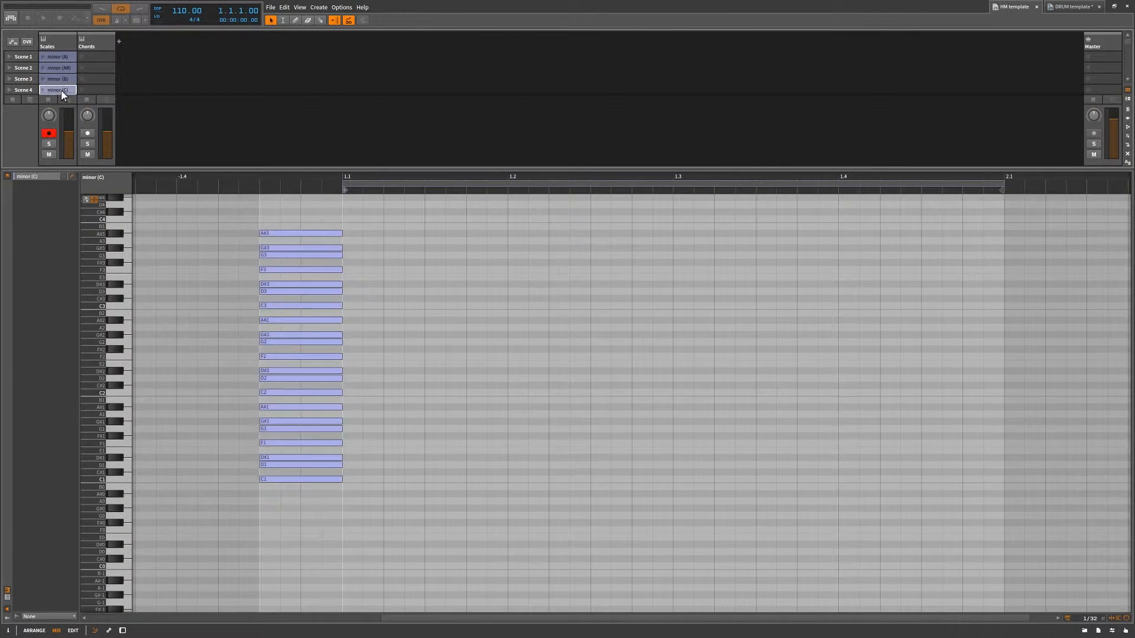
drag(134, 170, 134, 246)
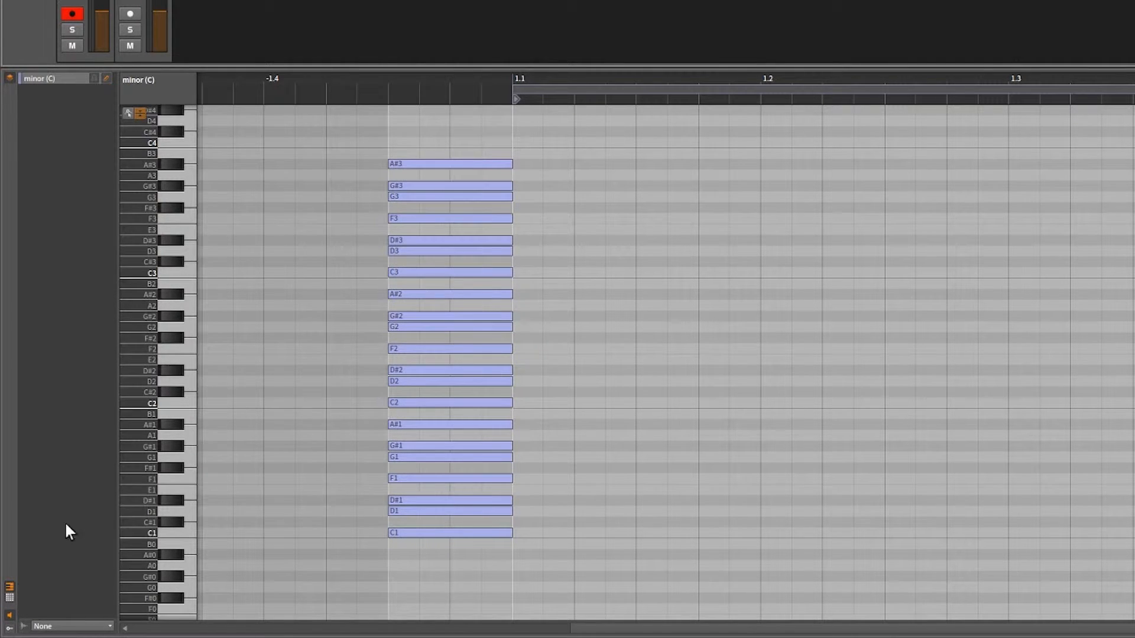
click(10, 598)
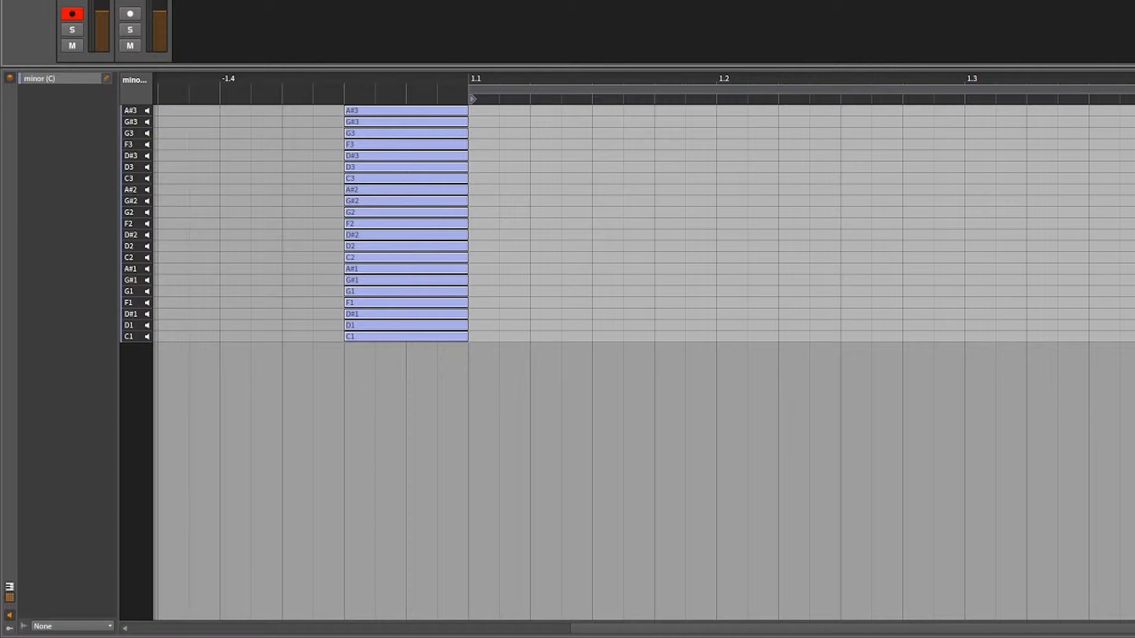
Review the minor scale clips from A through D# in the condensed note view.
click(101, 42)
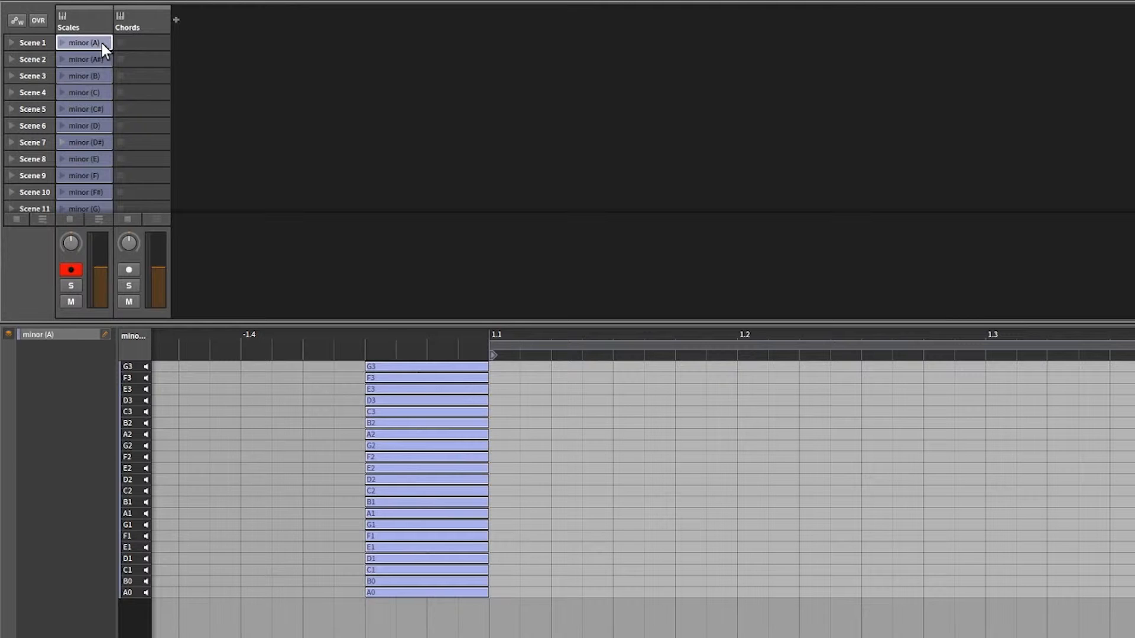
click(99, 59)
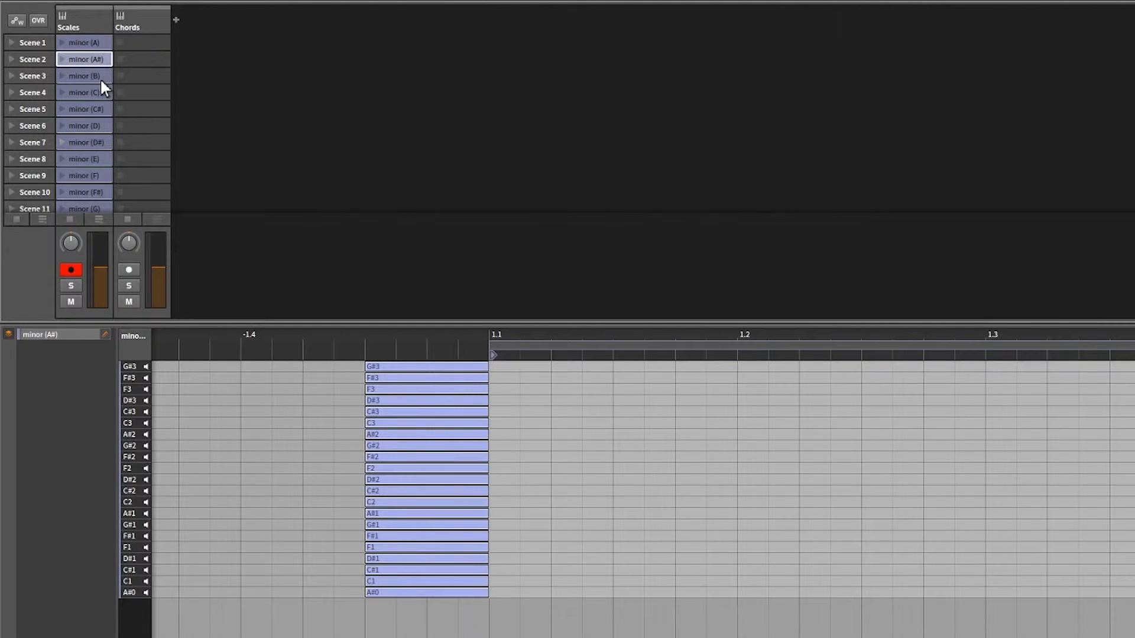
click(100, 79)
click(100, 92)
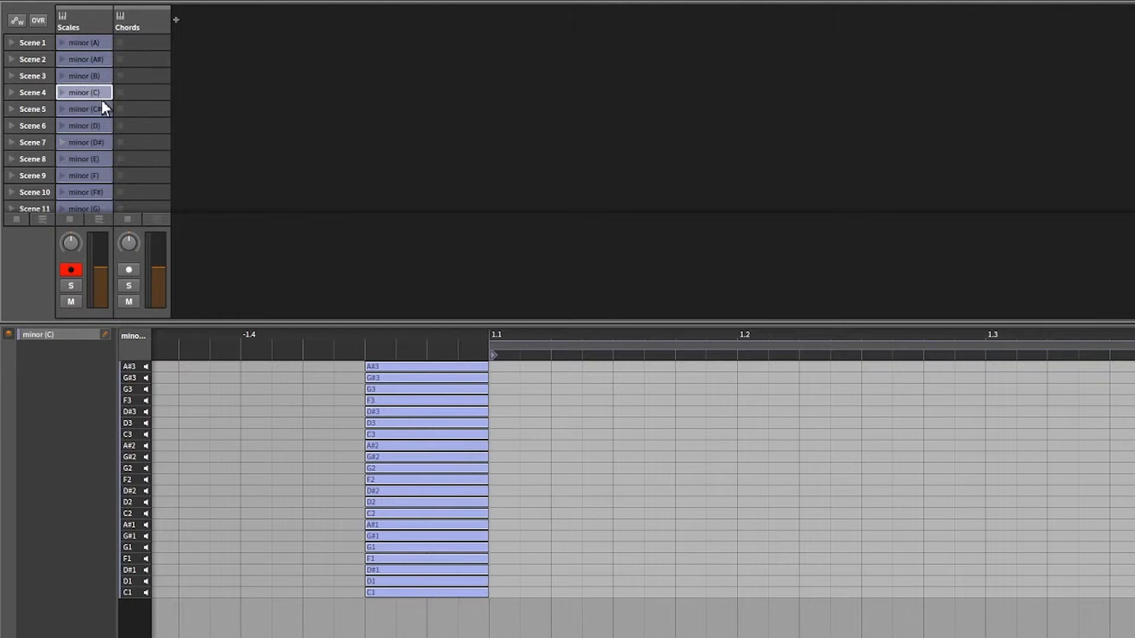
click(102, 110)
click(104, 142)
Review the Major scale clips and compare the Major (C) notes in the piano roll and the condensed note view.
scroll(158, 145, down, 2)
scroll(159, 147, down, 8)
click(77, 61)
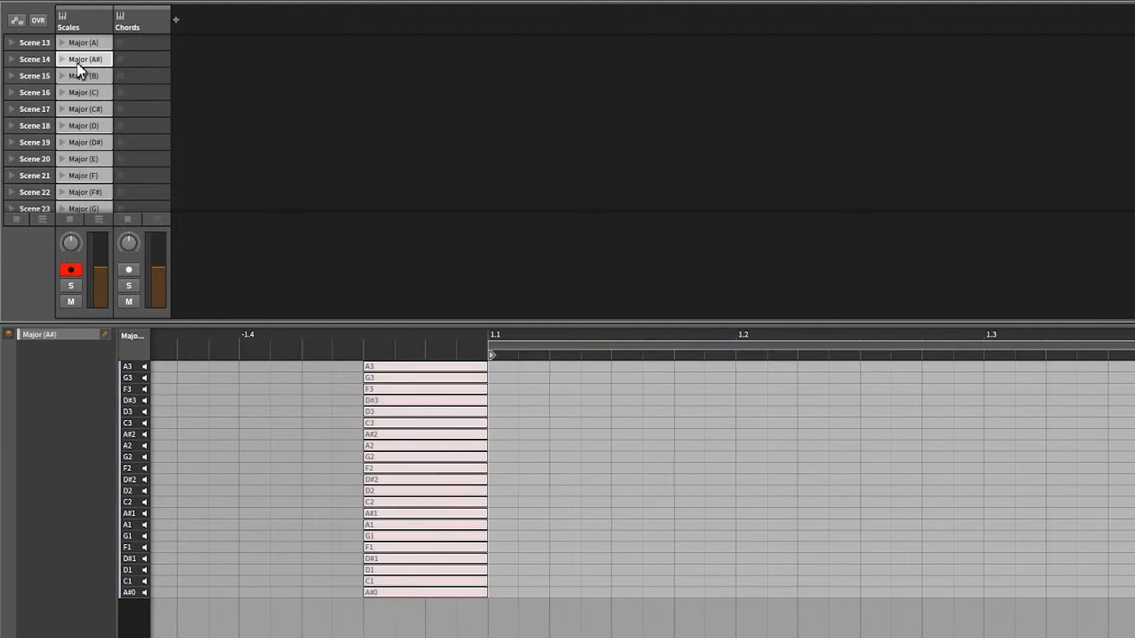
click(84, 74)
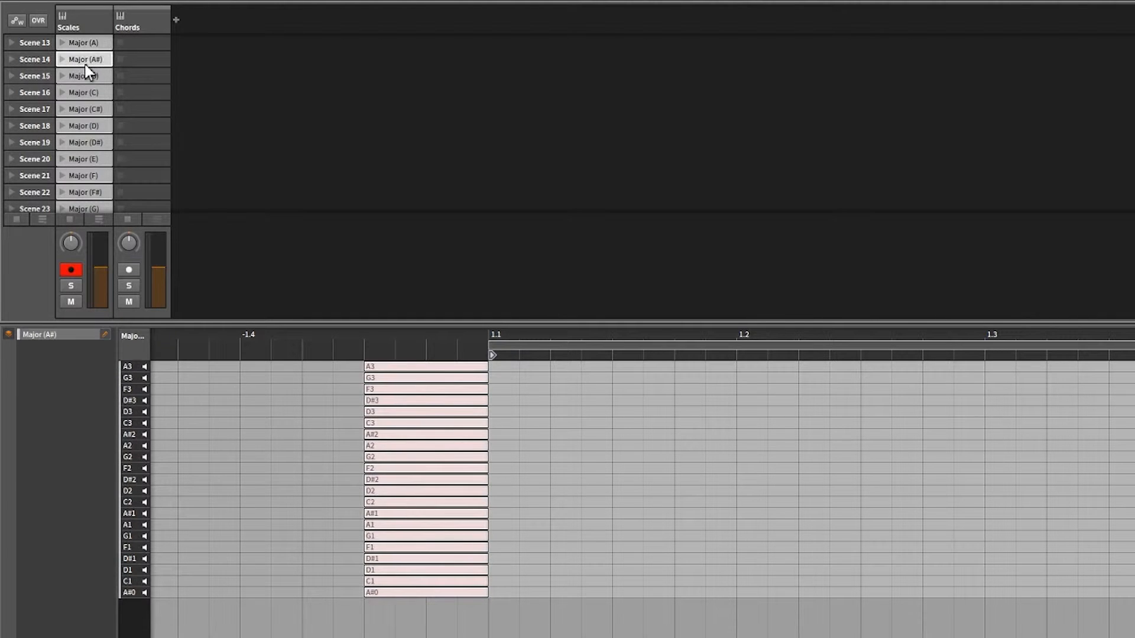
click(83, 91)
click(81, 125)
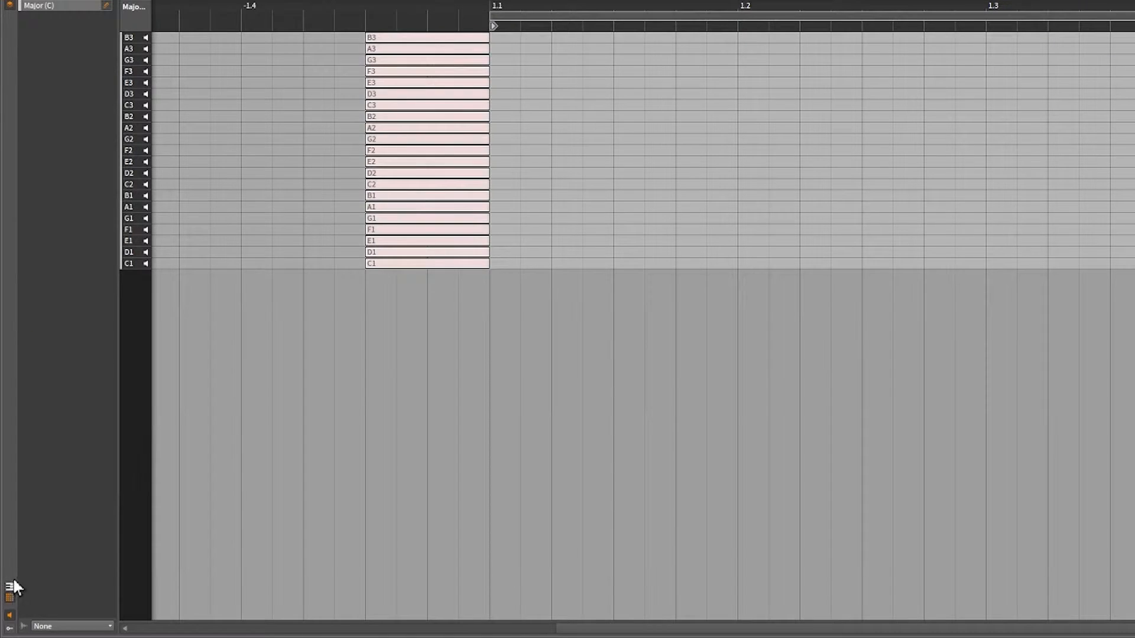
click(10, 586)
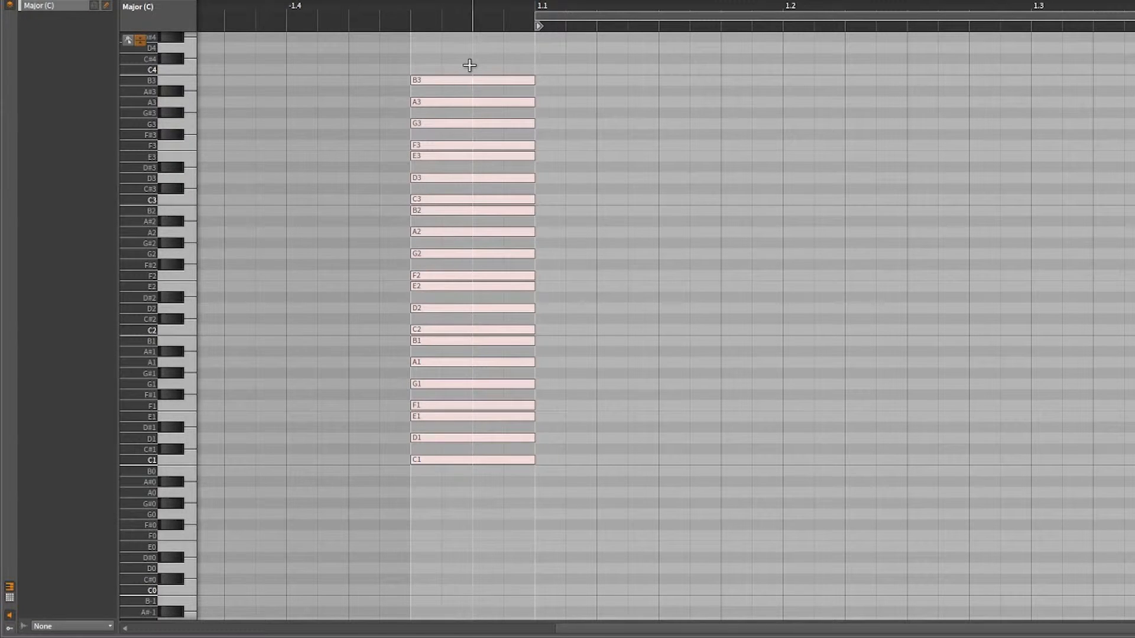
click(9, 597)
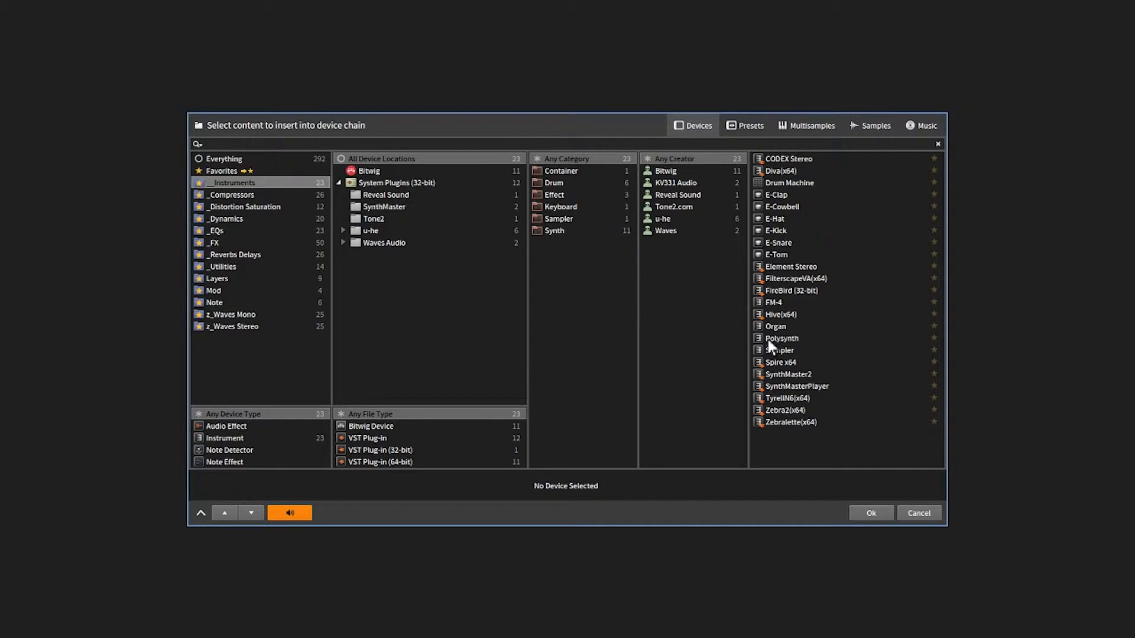
Add a Polysynth instrument track and copy the minor (F#) scale clip into its Scene 1 slot.
double_click(780, 339)
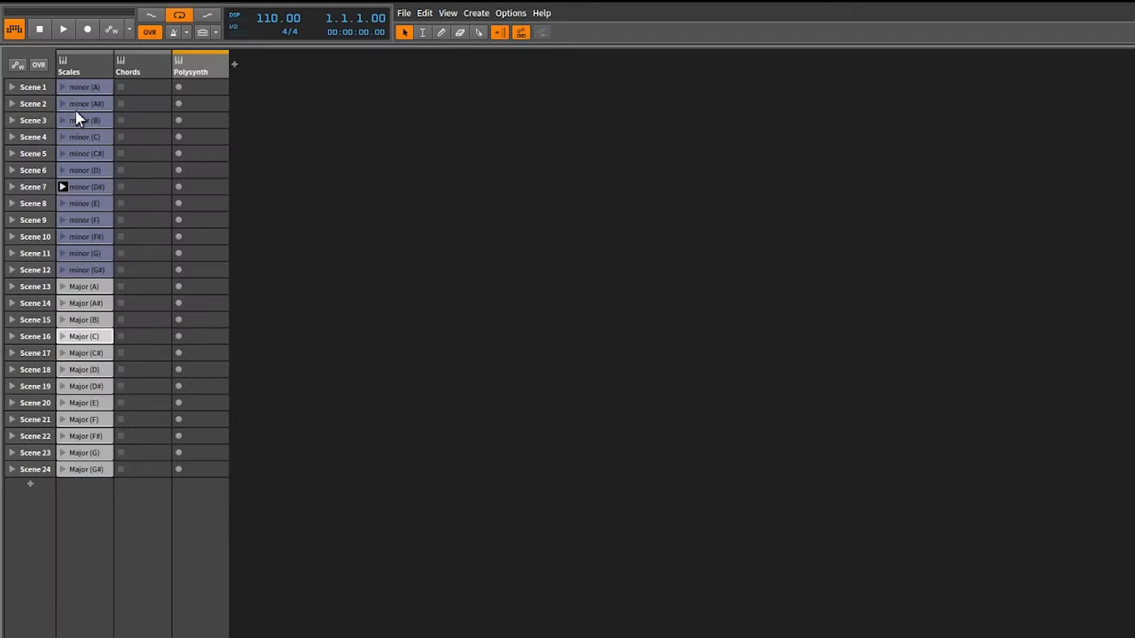
click(76, 238)
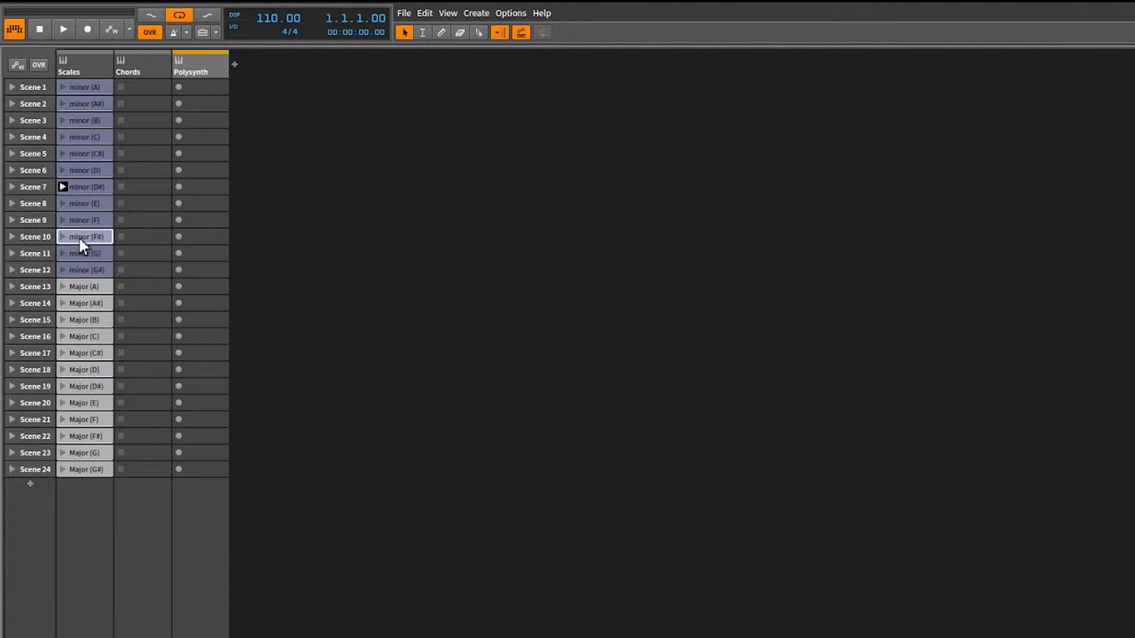
drag(79, 239, 215, 91)
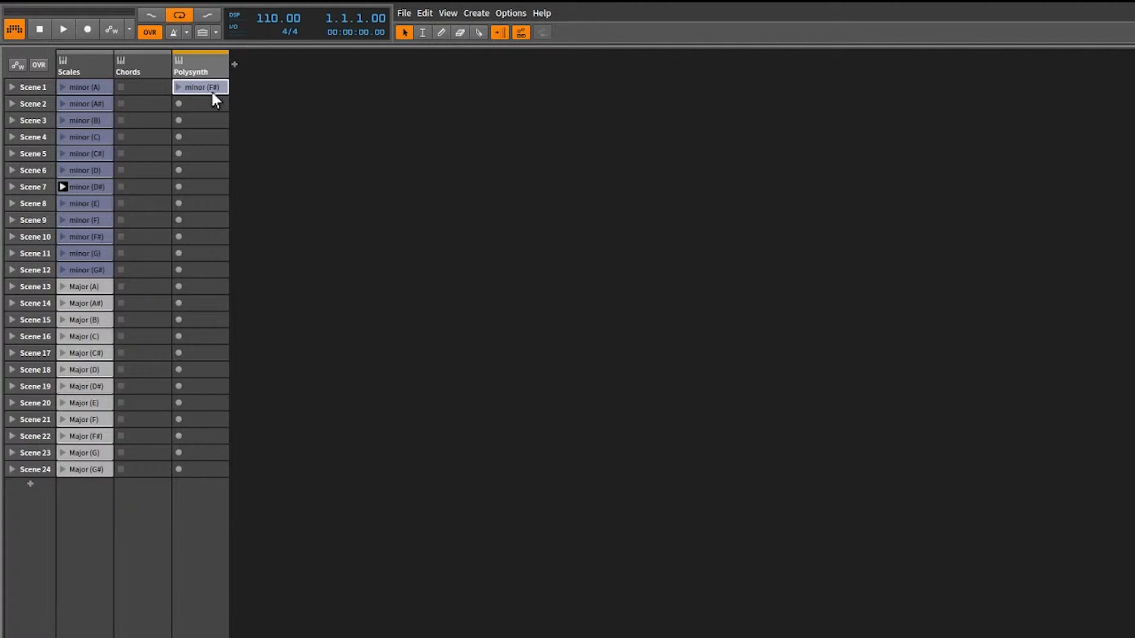
Draw a one-bar melody in the copied clip with F#1, A1, C#2, A1, D2, B2, A1, F#1, A1, D2, A1, and play it back.
drag(413, 637, 408, 514)
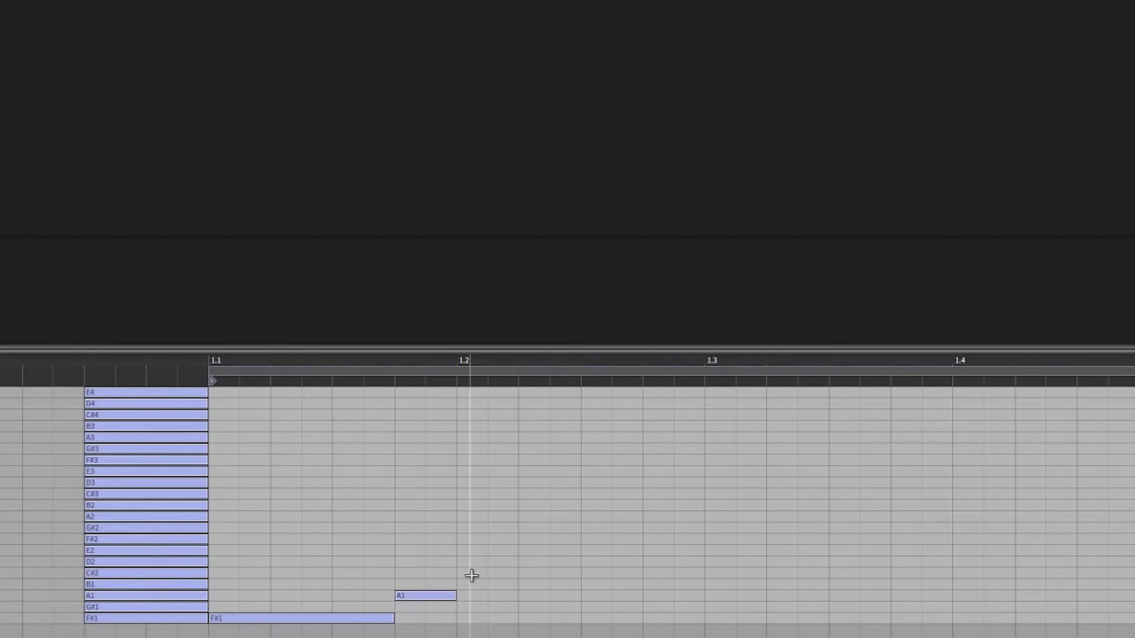
double_click(471, 573)
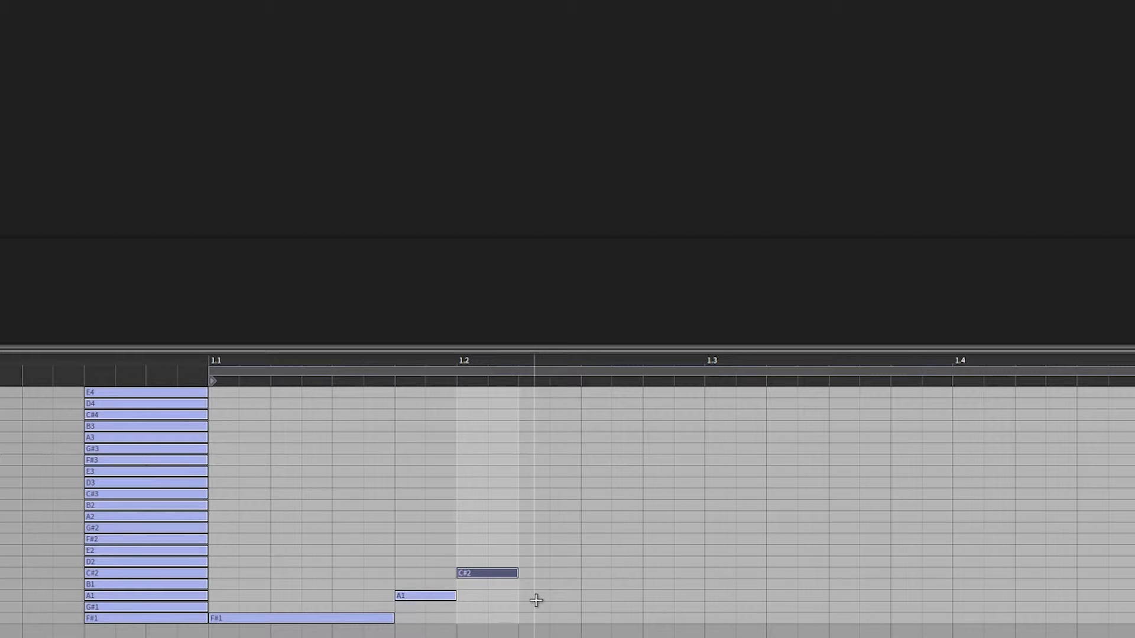
double_click(535, 599)
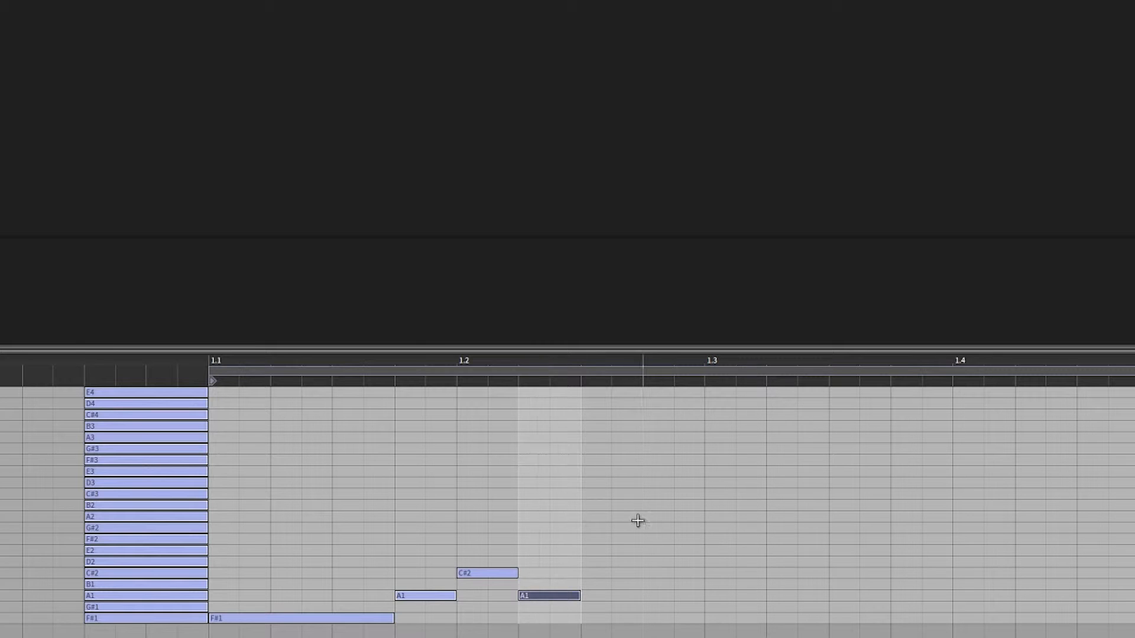
click(593, 564)
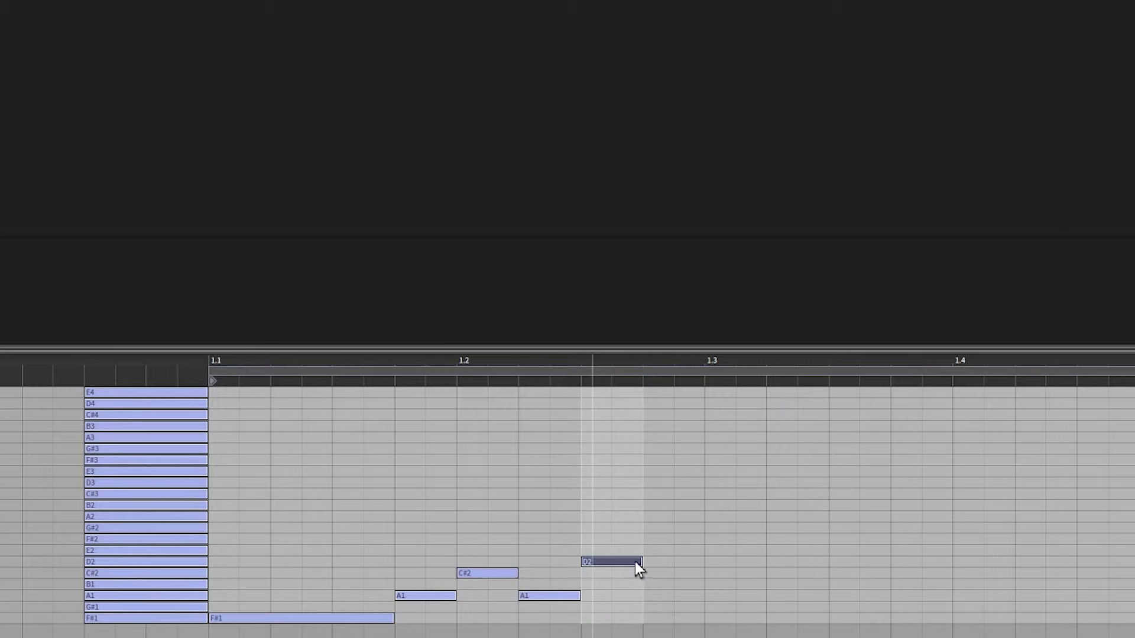
drag(638, 563, 707, 575)
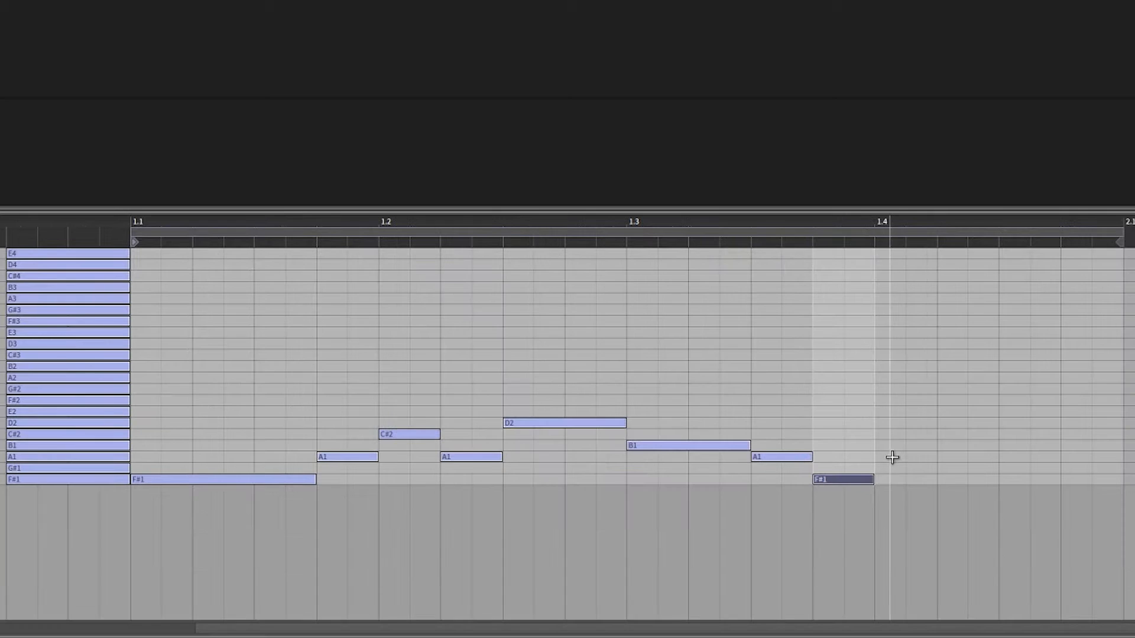
click(889, 456)
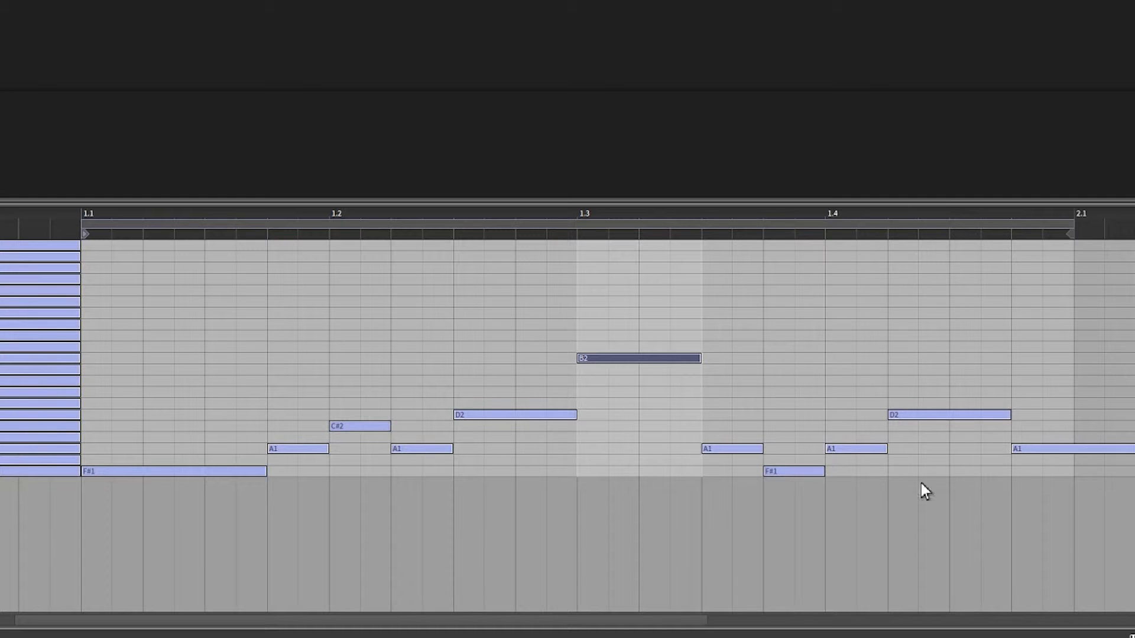
drag(1127, 453, 1074, 459)
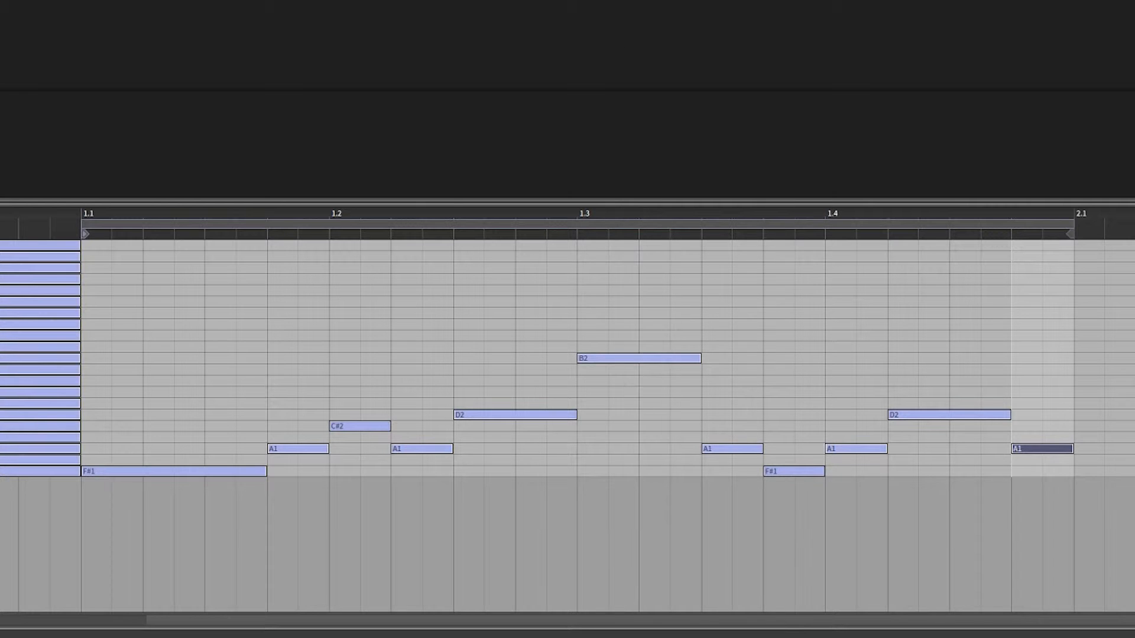
key(space)
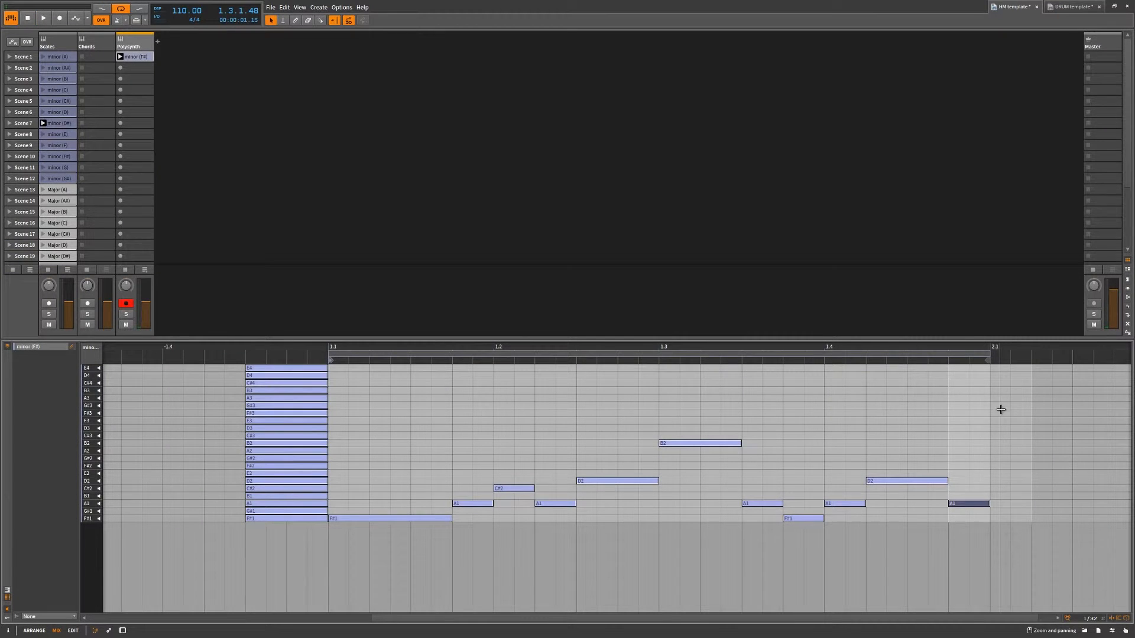
Select all the melody notes without the scale guide notes and scale them to 200%.
drag(1088, 289, 1037, 473)
drag(967, 519, 380, 580)
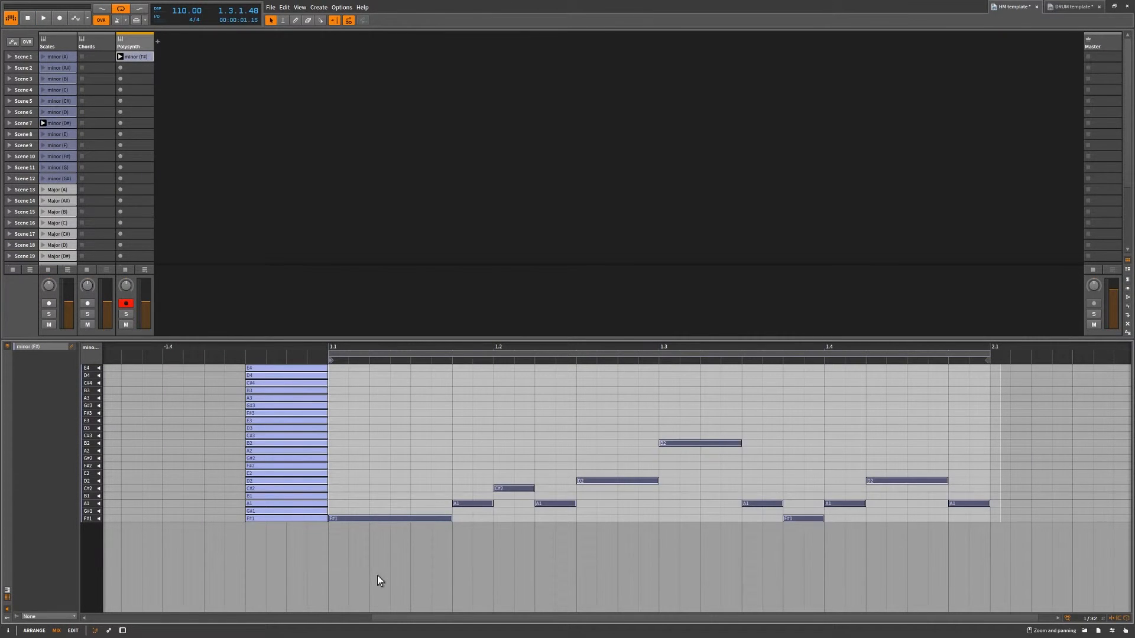
click(7, 631)
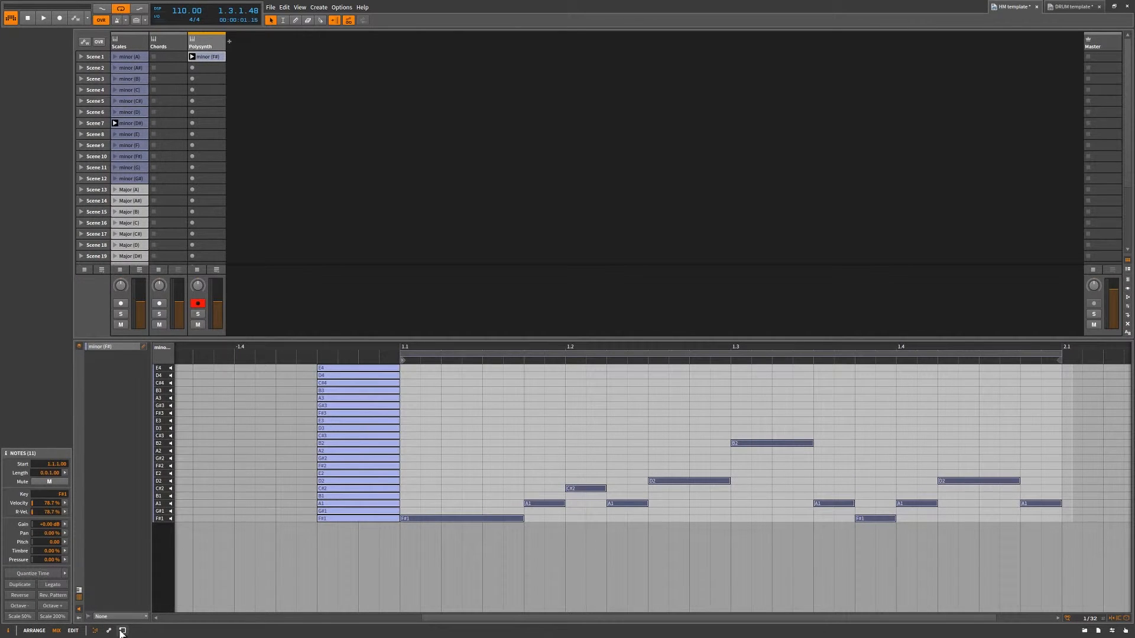
click(45, 617)
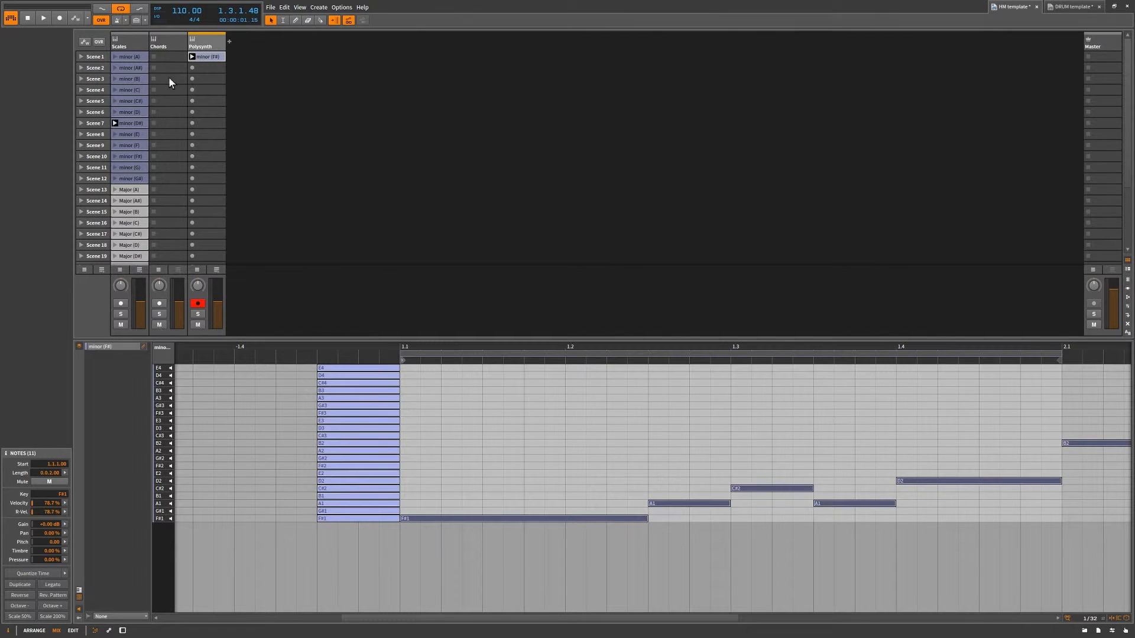
Extend the minor (F#) clip's loop on the Polysynth track to two bars and launch the clip.
double_click(204, 59)
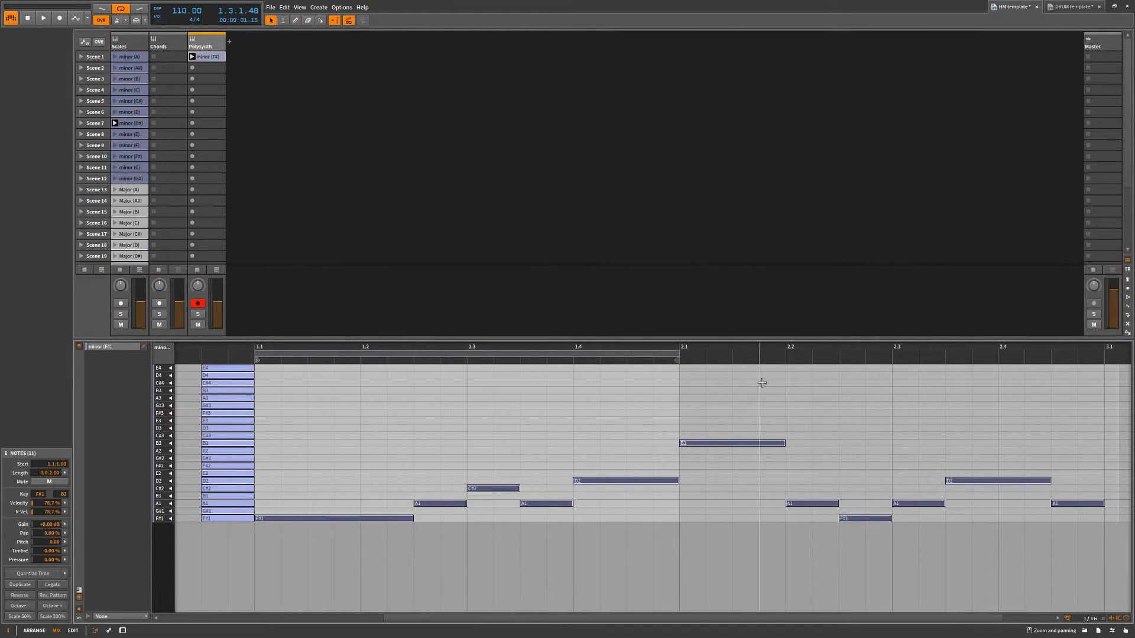
drag(679, 357, 1104, 356)
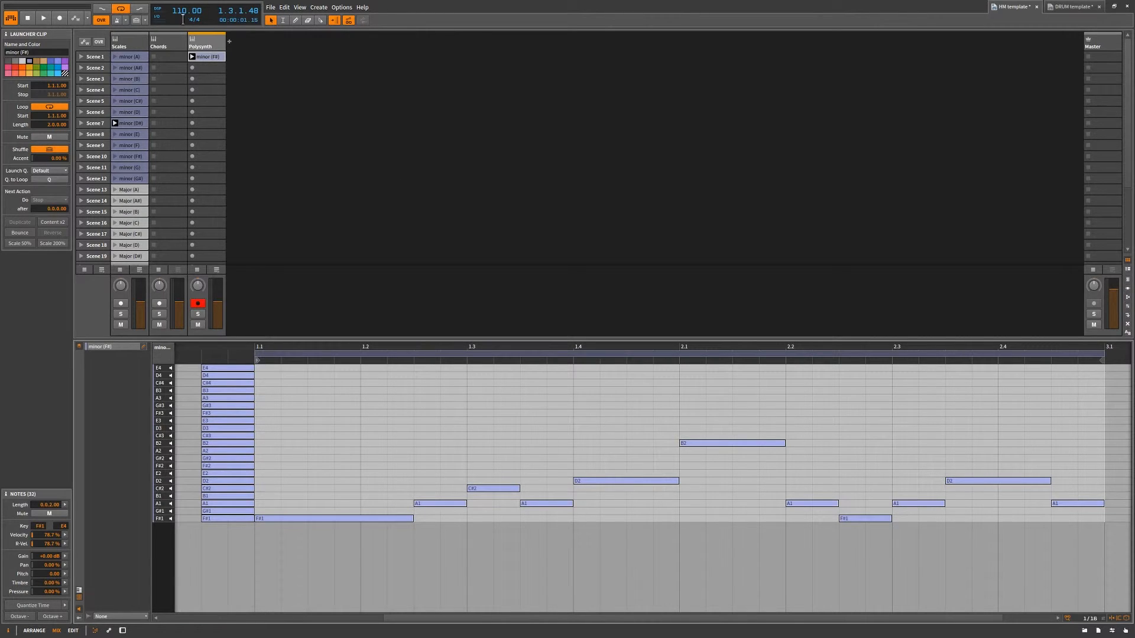
click(192, 57)
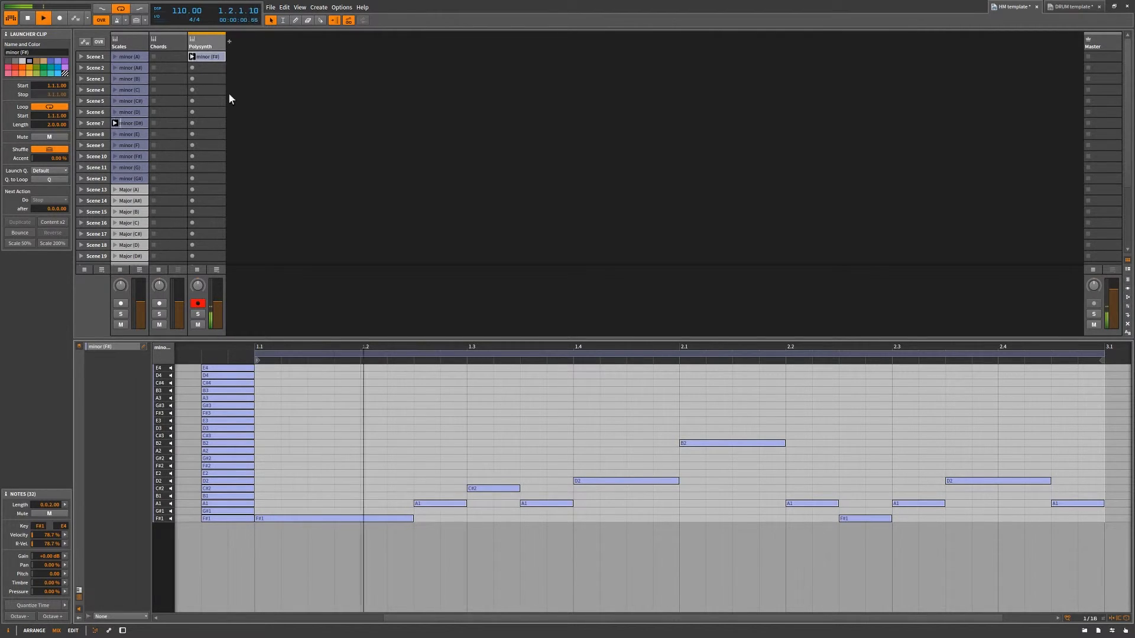
Browse the Polysynth's presets, audition Bass 2, and load Bass Dist Release.
double_click(208, 46)
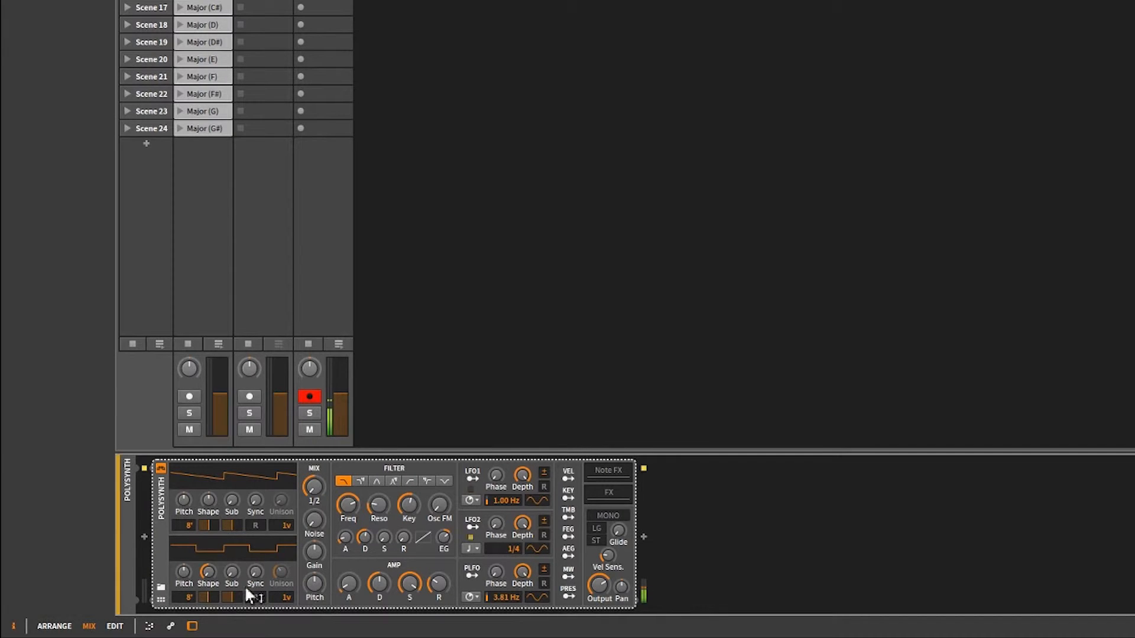
click(159, 587)
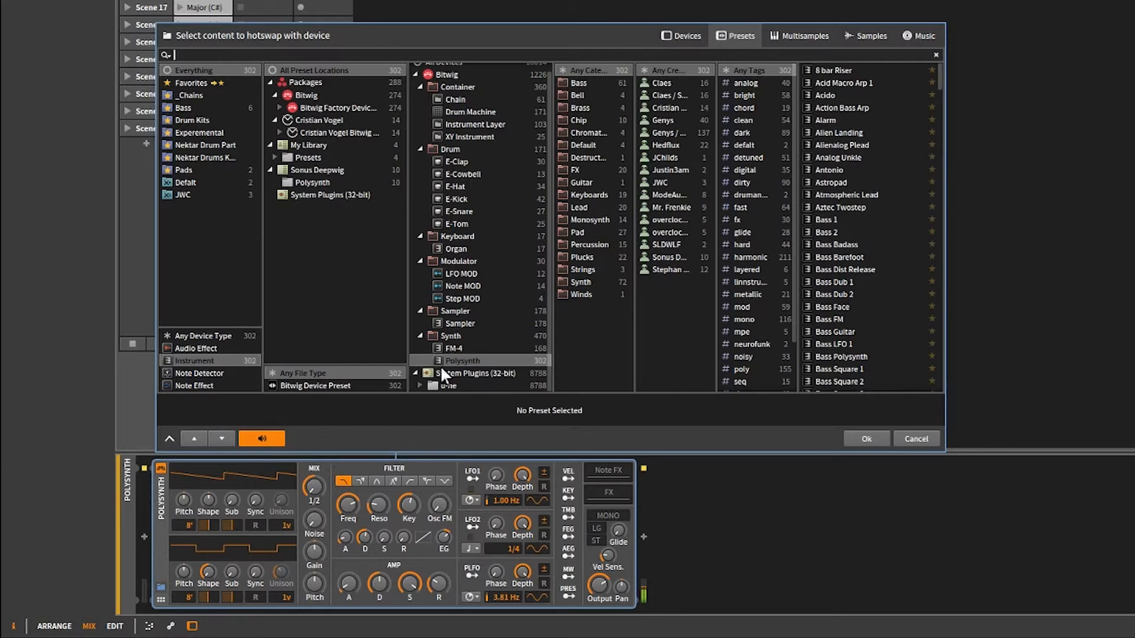
click(826, 231)
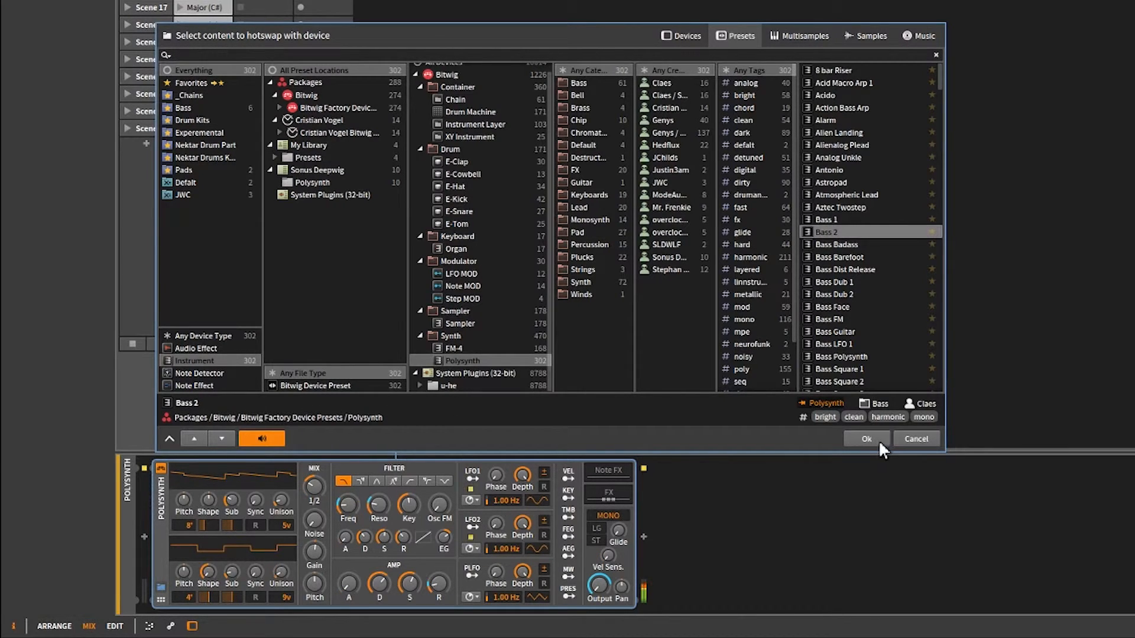
click(852, 271)
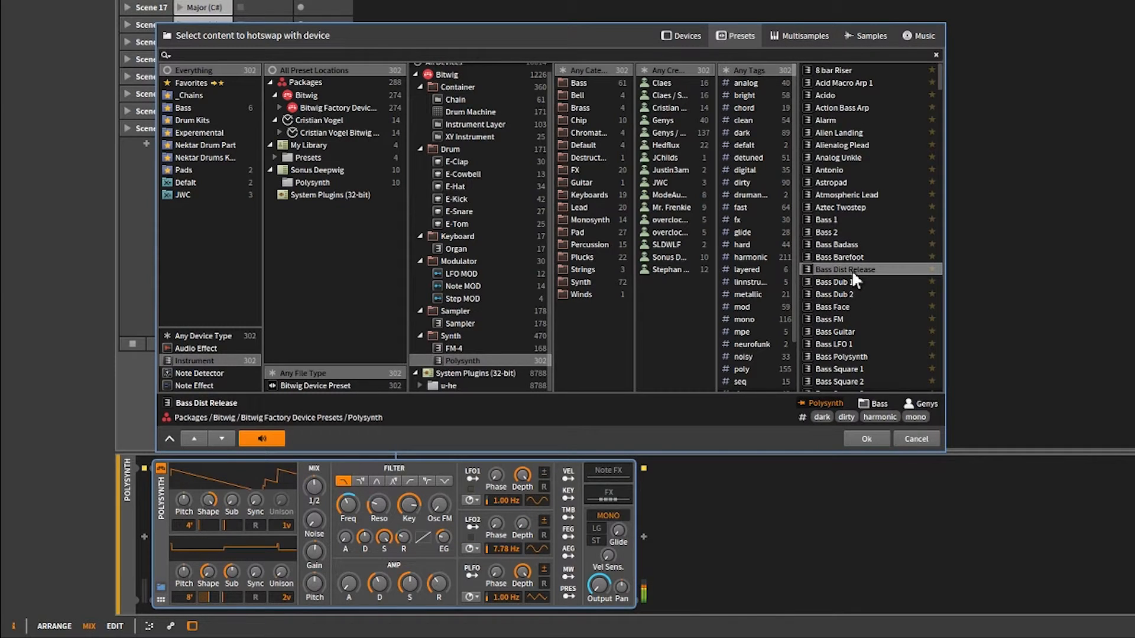
click(871, 438)
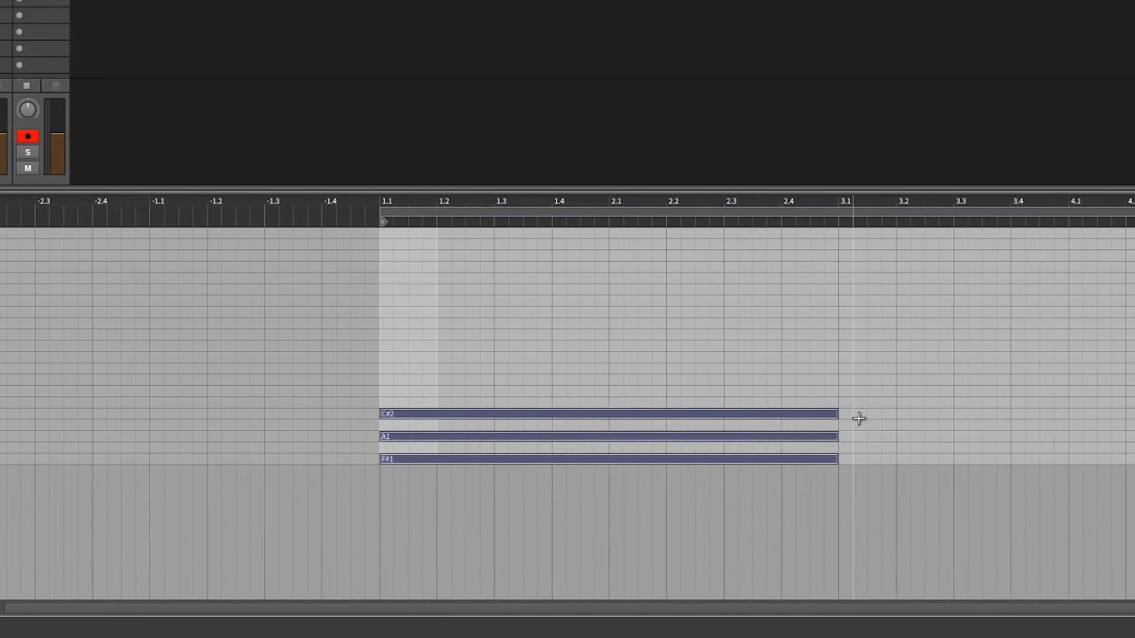
Draw a one-bar chord of D2, F#2 and A2 starting at 3.1, right after the F#1, A1, C#2 chord.
double_click(1012, 425)
click(677, 426)
drag(690, 425, 678, 427)
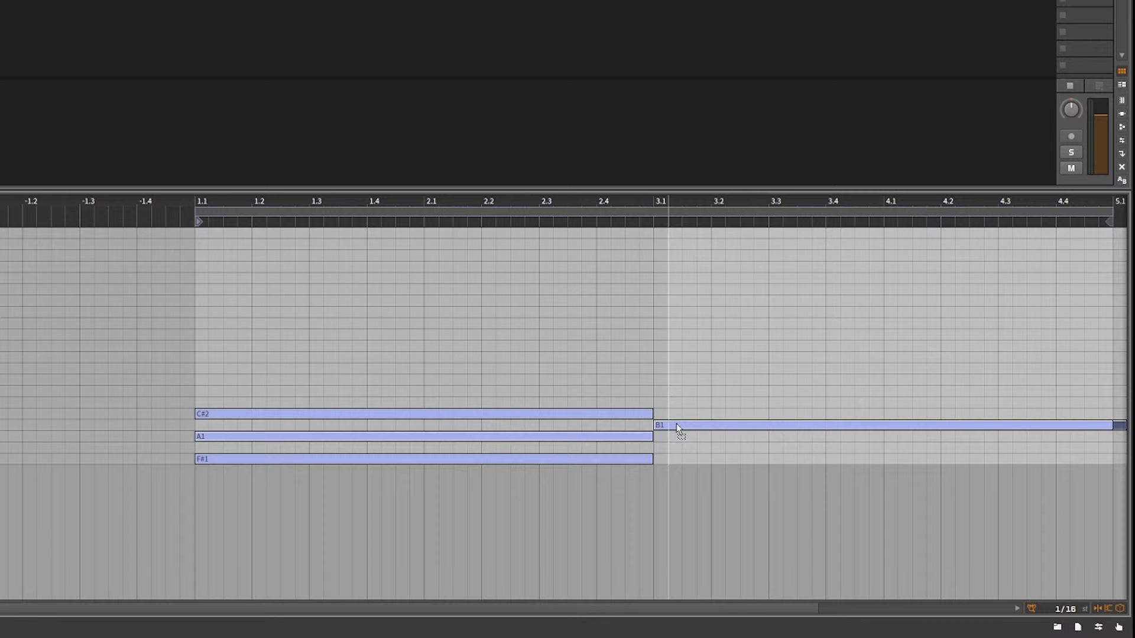
drag(676, 423, 678, 405)
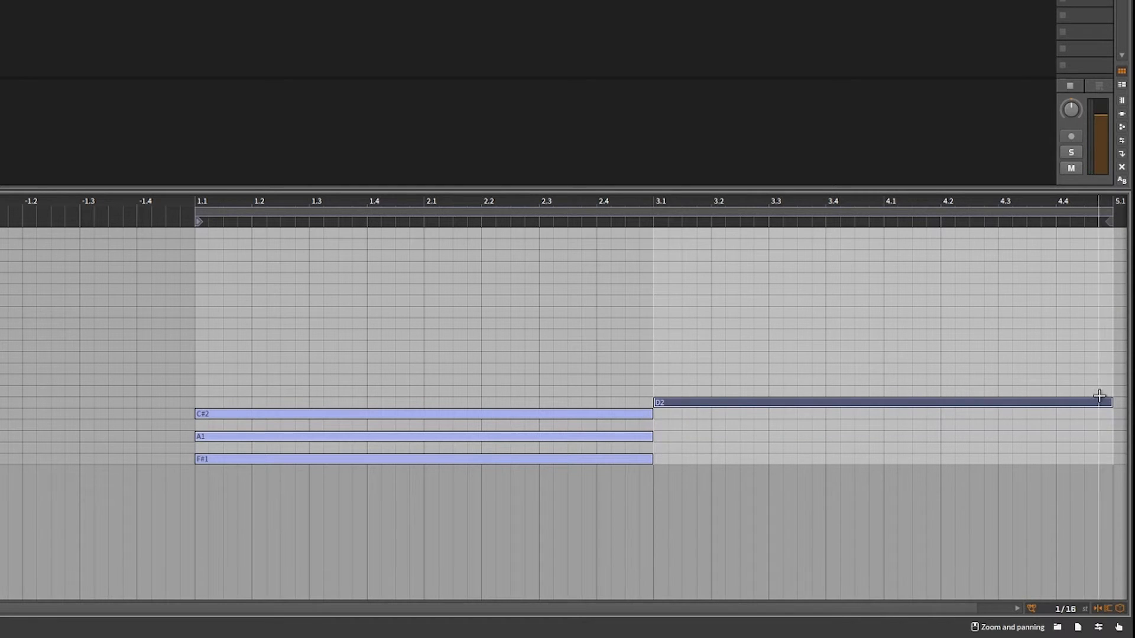
drag(1114, 404, 882, 399)
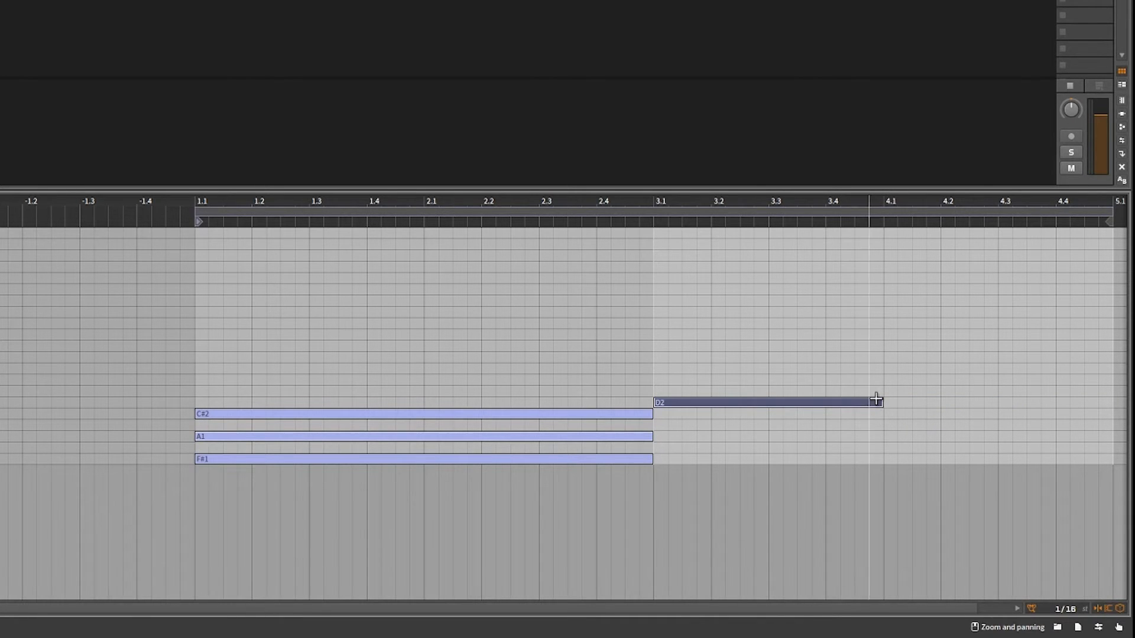
double_click(666, 380)
double_click(669, 358)
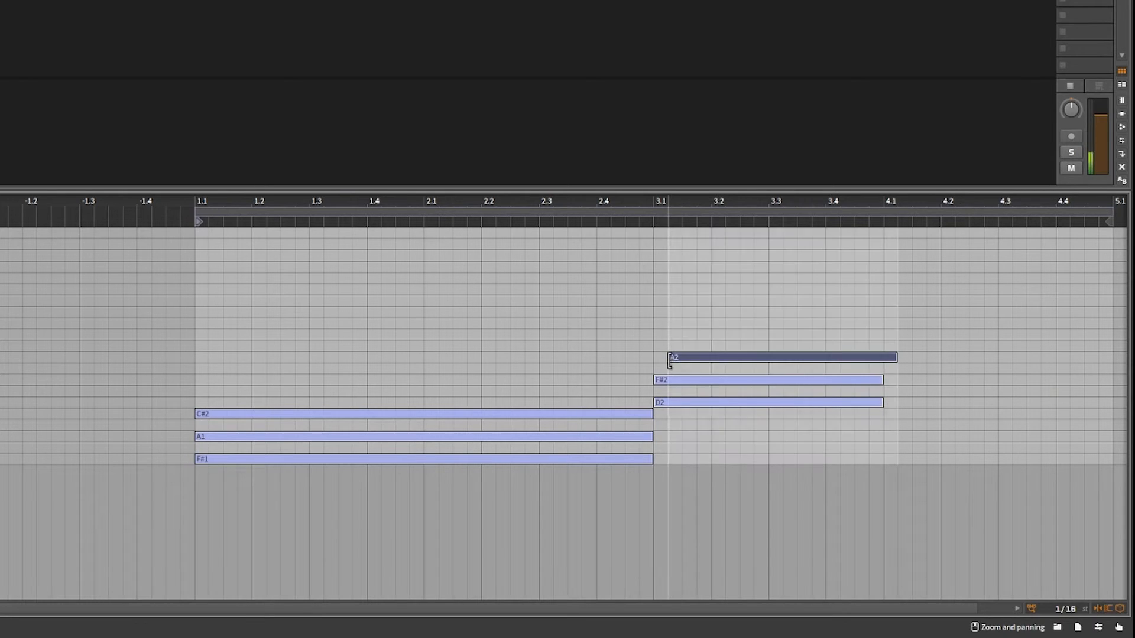
drag(709, 362, 696, 362)
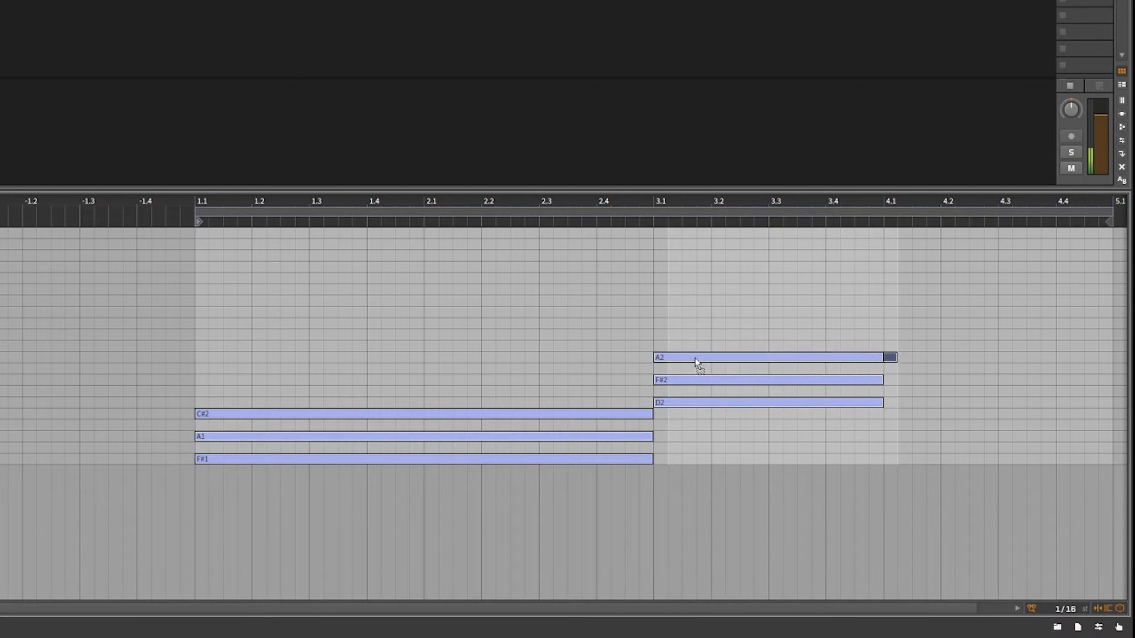
Draw a one-bar C#2, E2, G#2 chord at 4.1 and change it to E2, G#2 and B2.
double_click(904, 370)
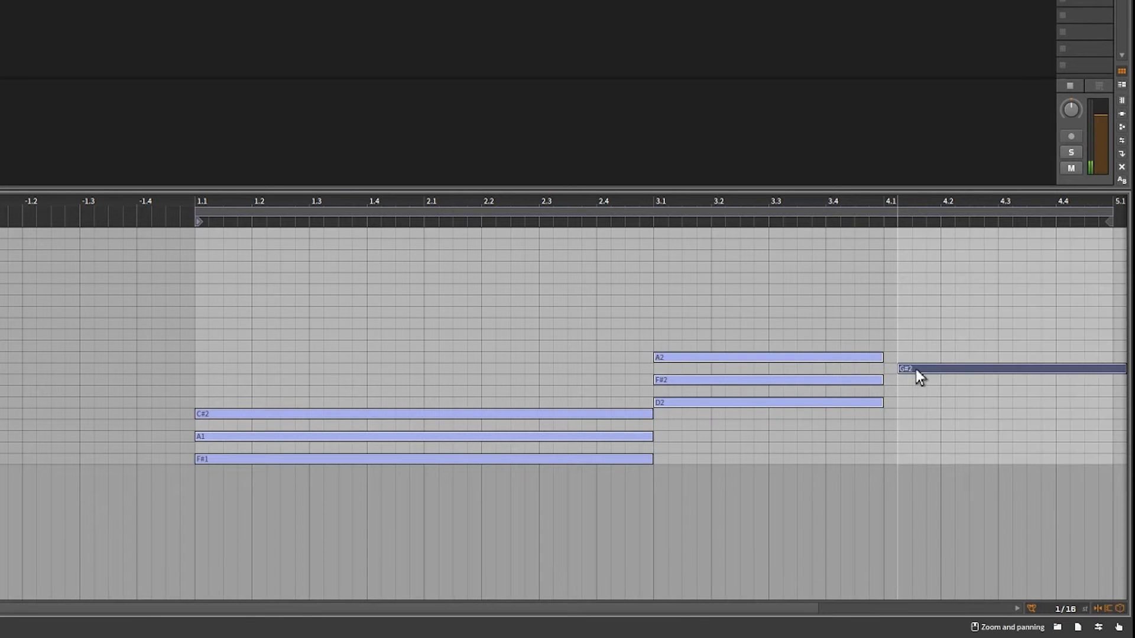
double_click(900, 391)
drag(929, 391, 912, 391)
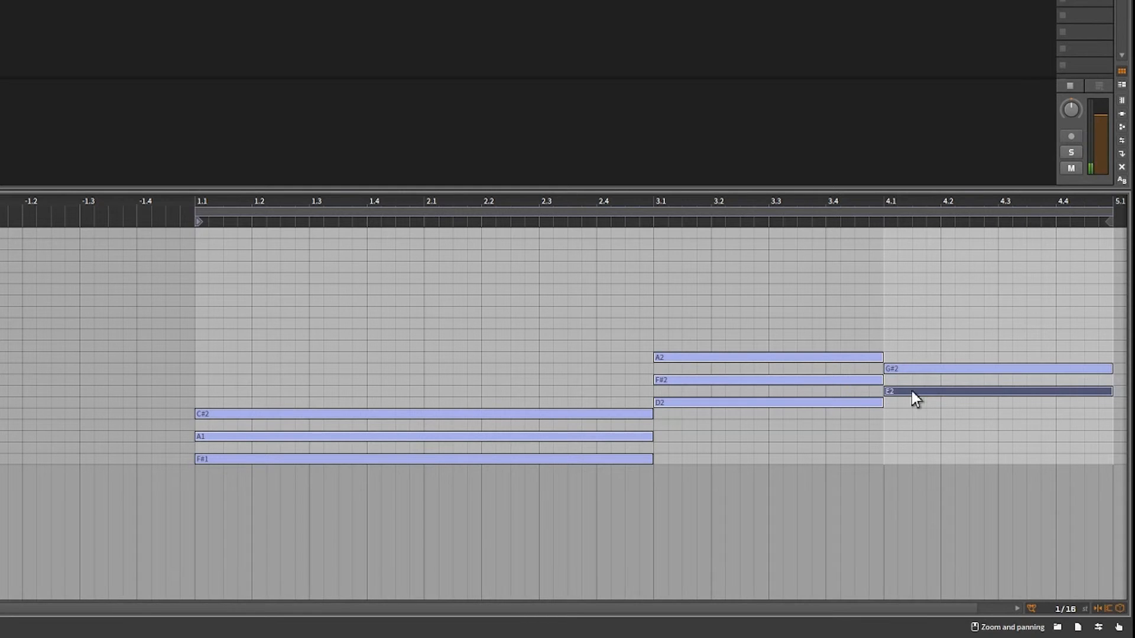
double_click(897, 418)
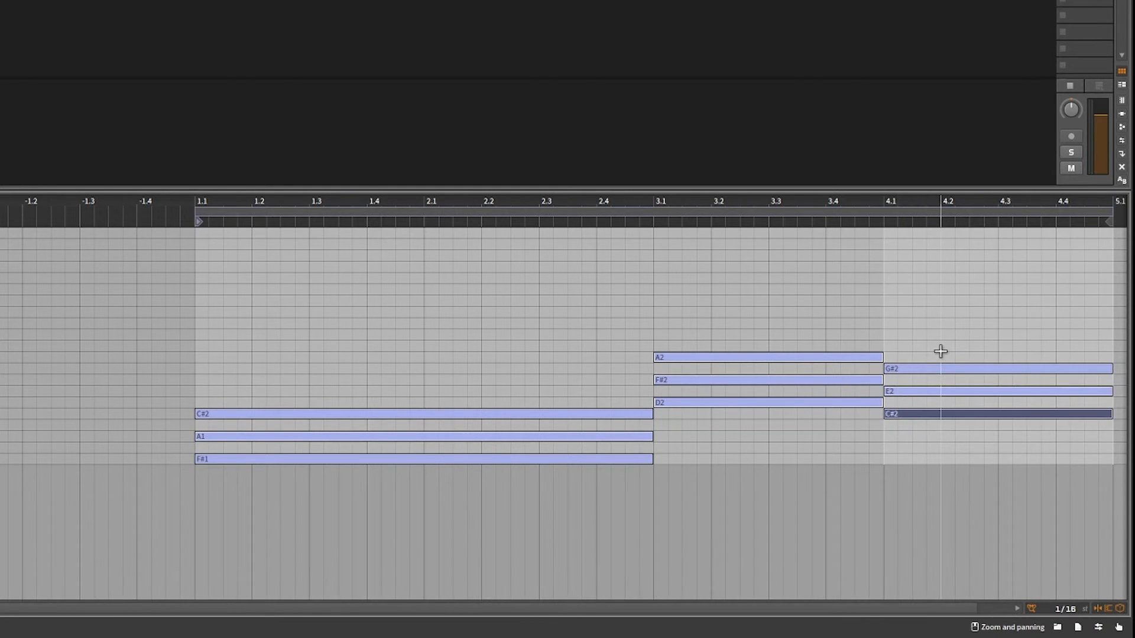
drag(940, 351, 948, 394)
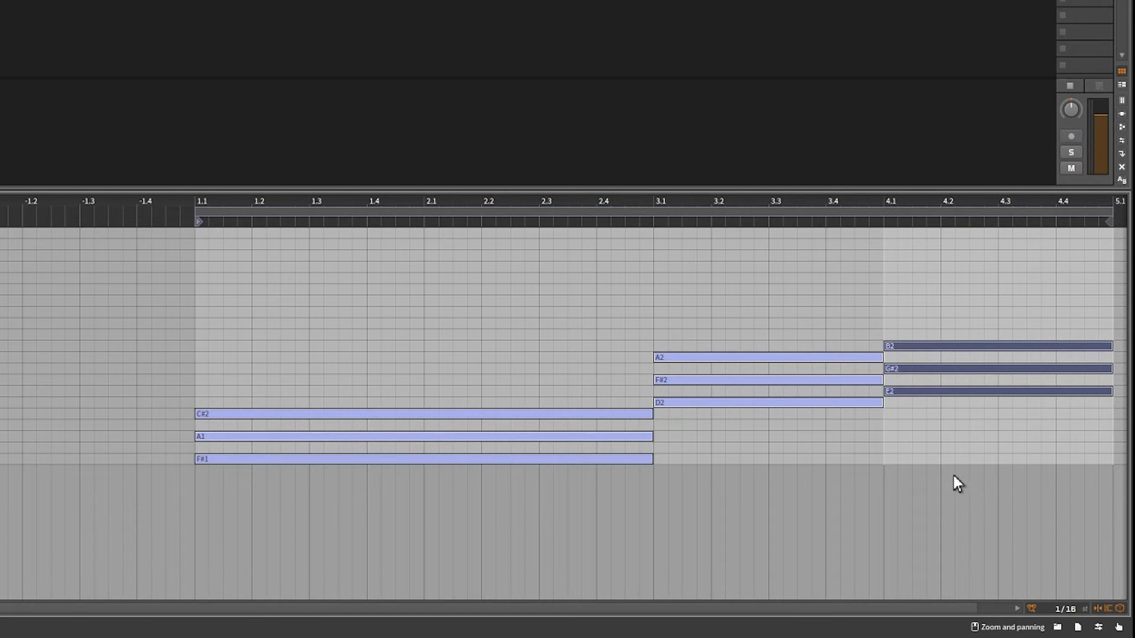
Browse the FM-4's Pad presets, try Galactic Drift against the playback, and settle on loading Ice Shelf.
key(d)
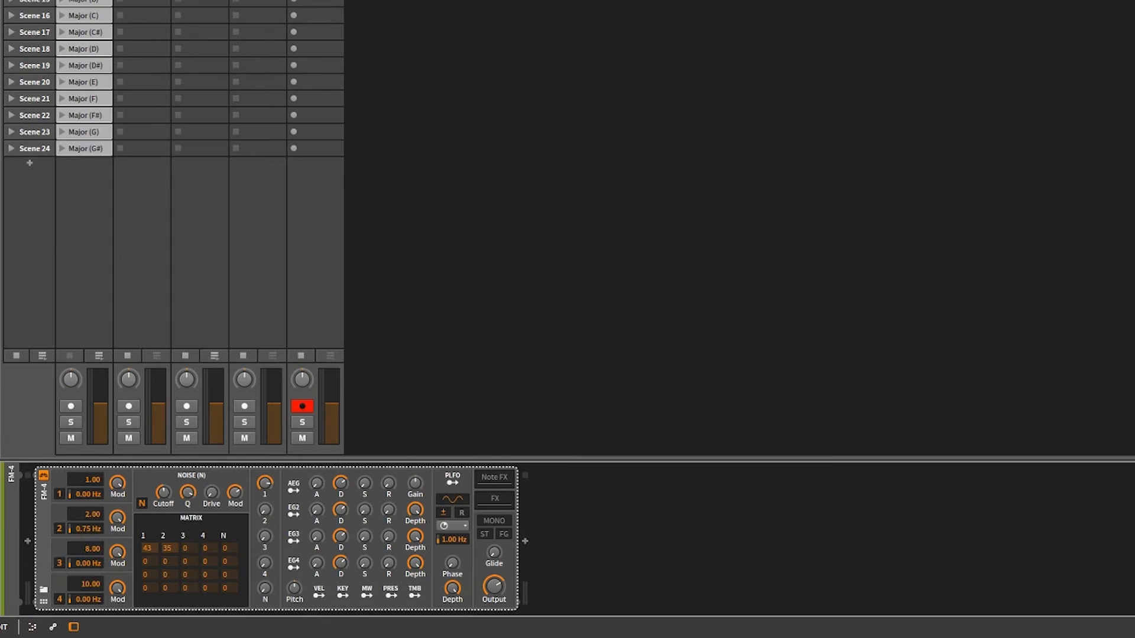
click(42, 599)
click(114, 488)
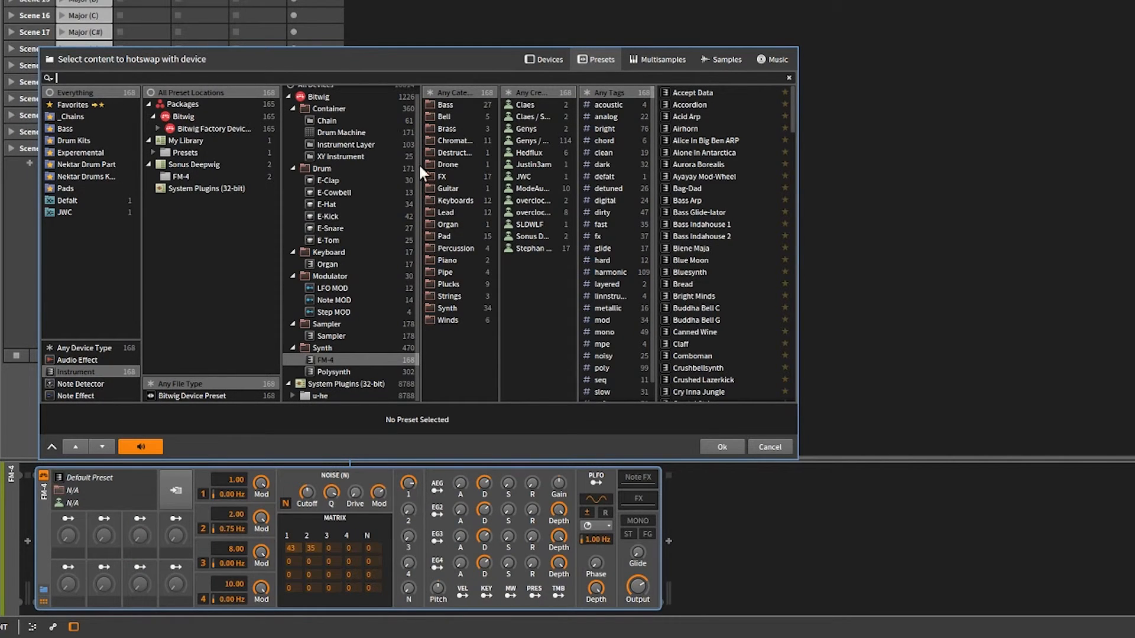
click(445, 232)
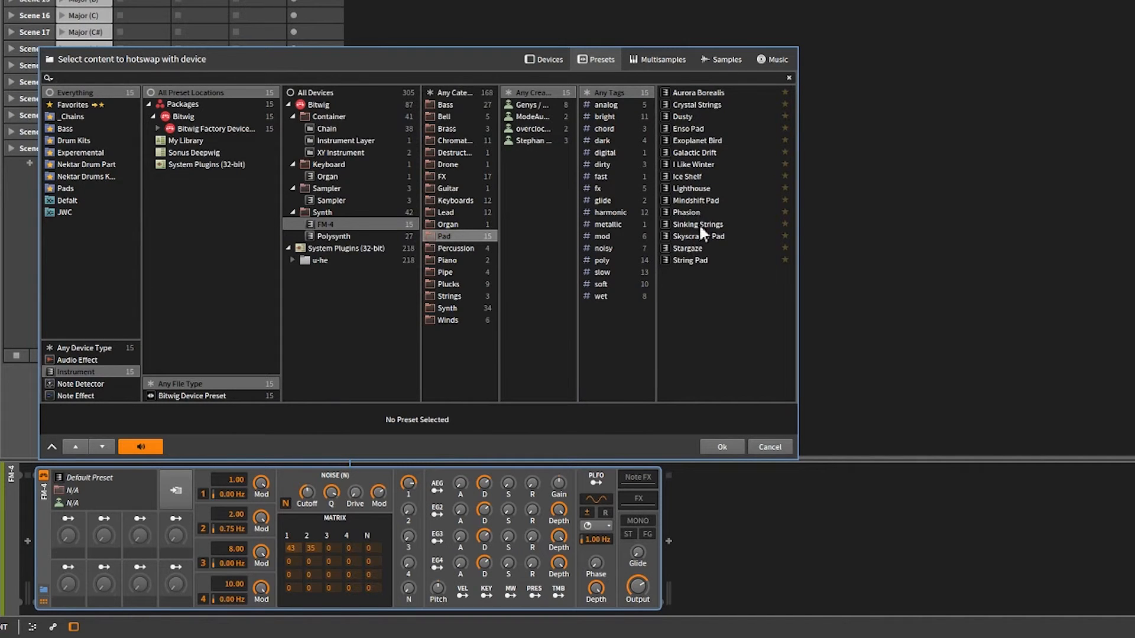
double_click(693, 151)
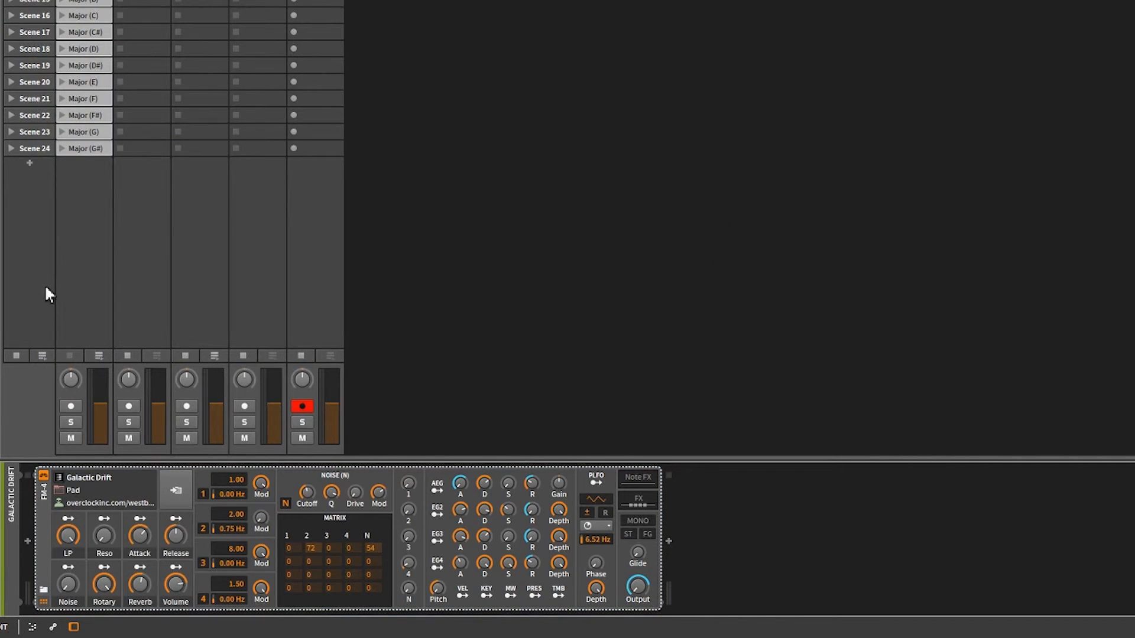
click(15, 355)
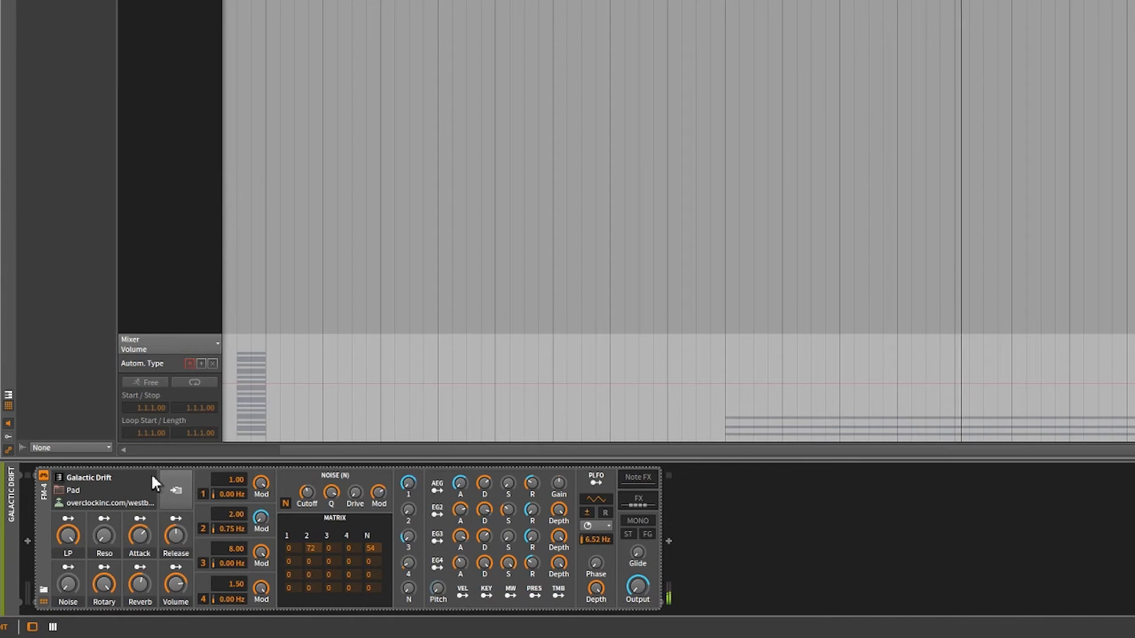
click(129, 479)
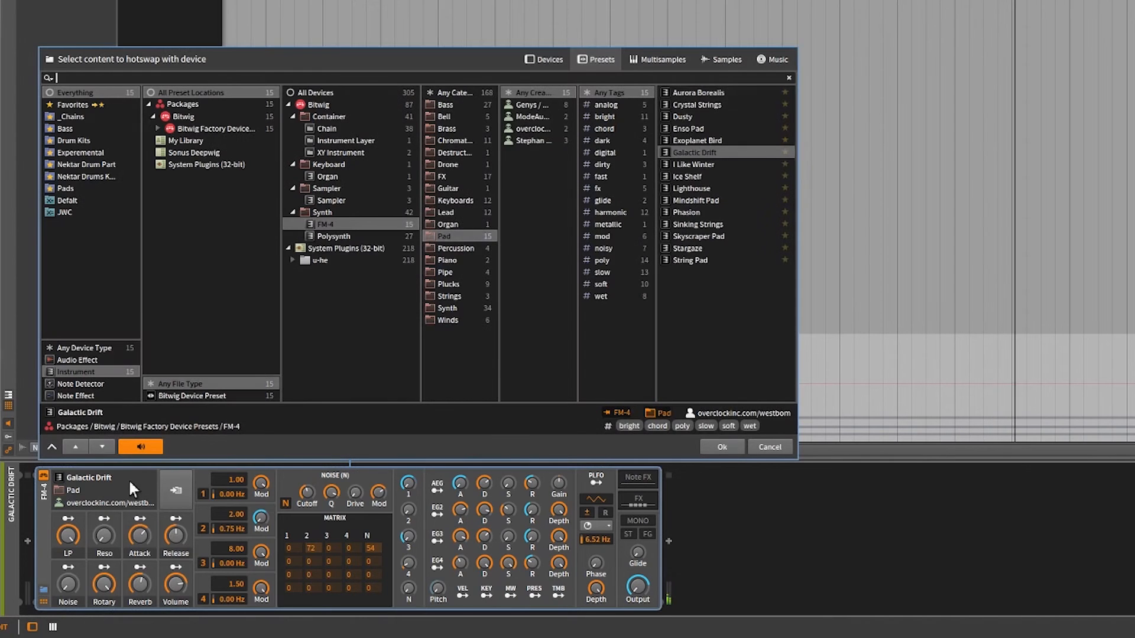
click(686, 172)
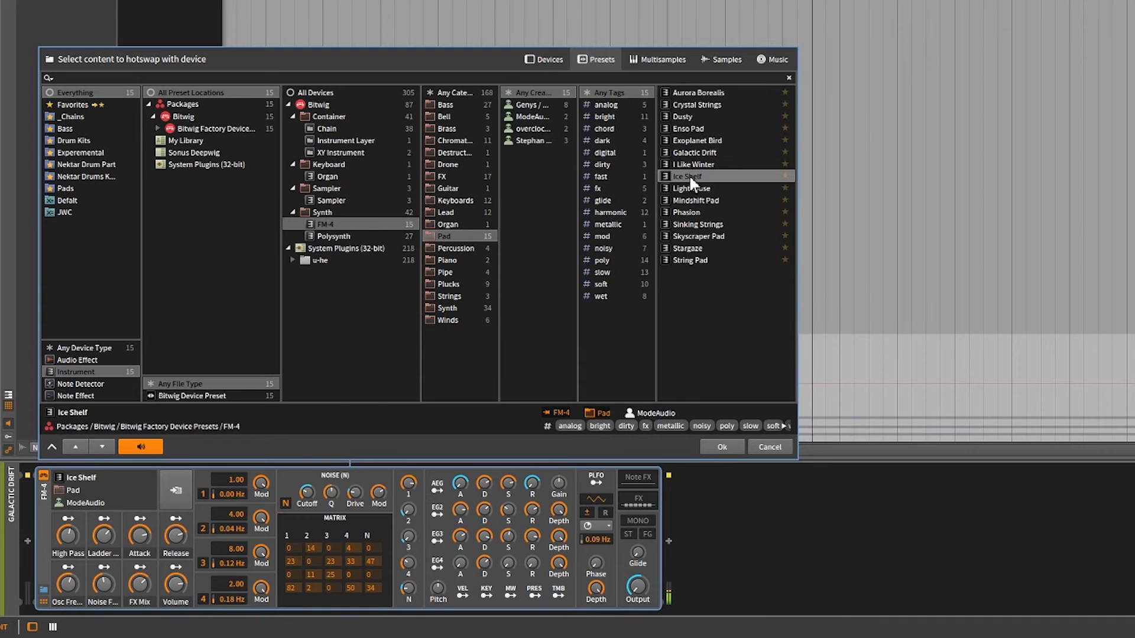
click(729, 449)
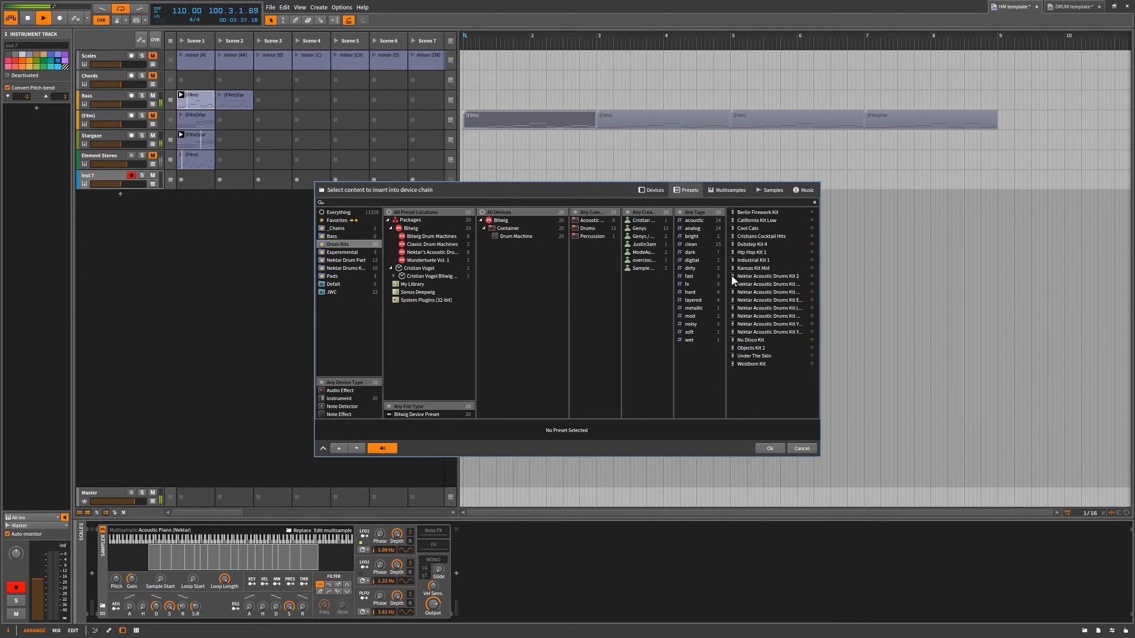
Load the Nektar Acoustic Drums Kit 2 preset onto the newest instrument track and show that track's device.
click(732, 277)
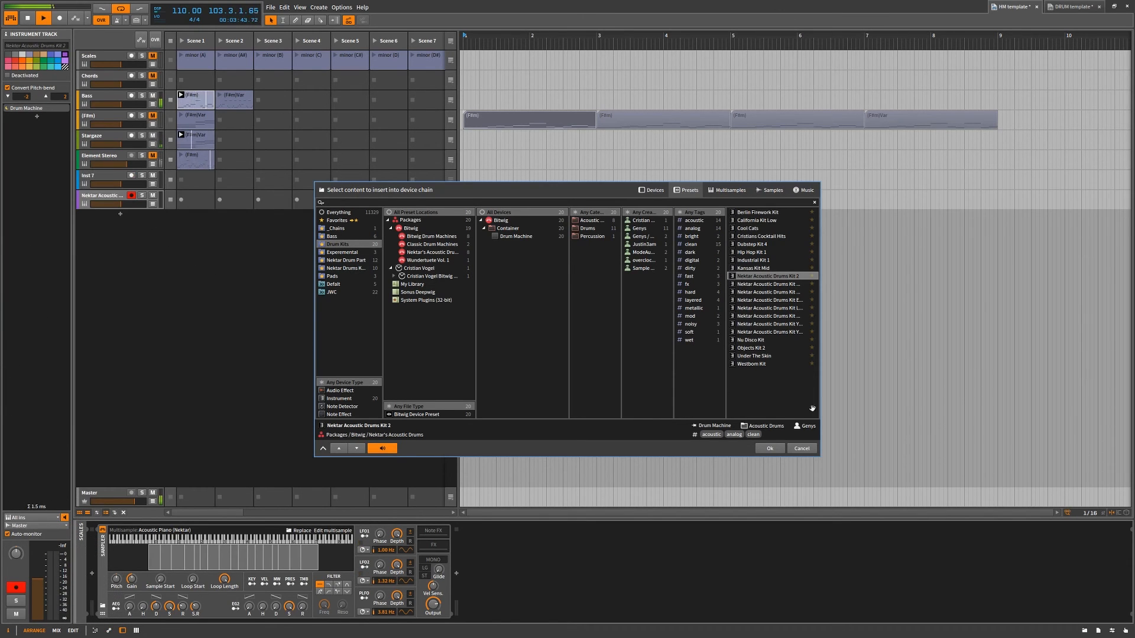
click(769, 448)
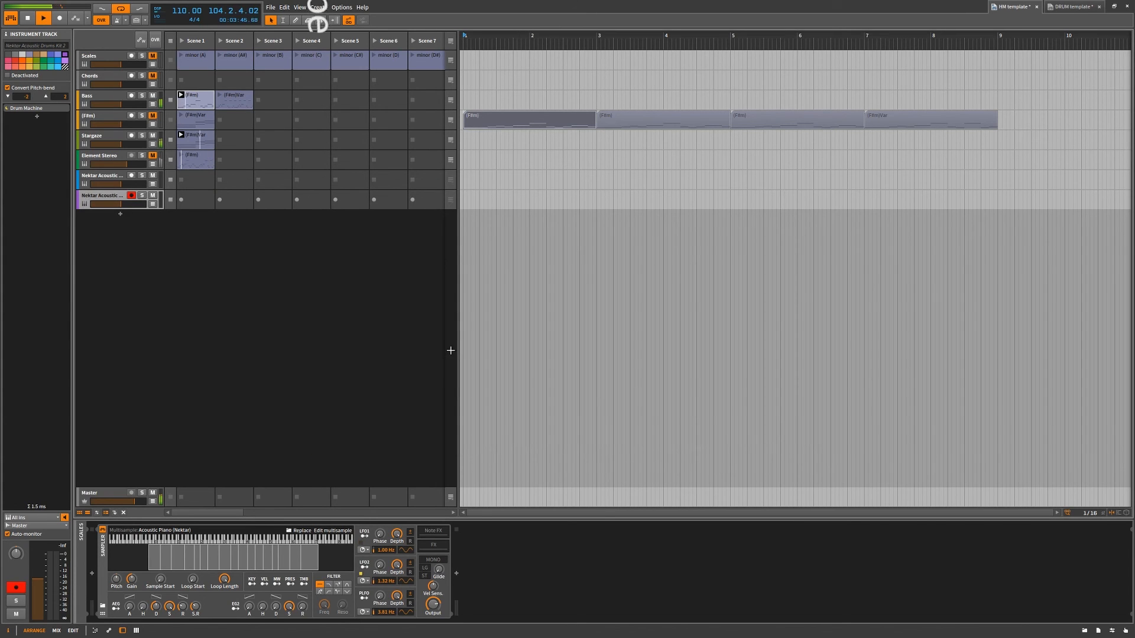
click(109, 198)
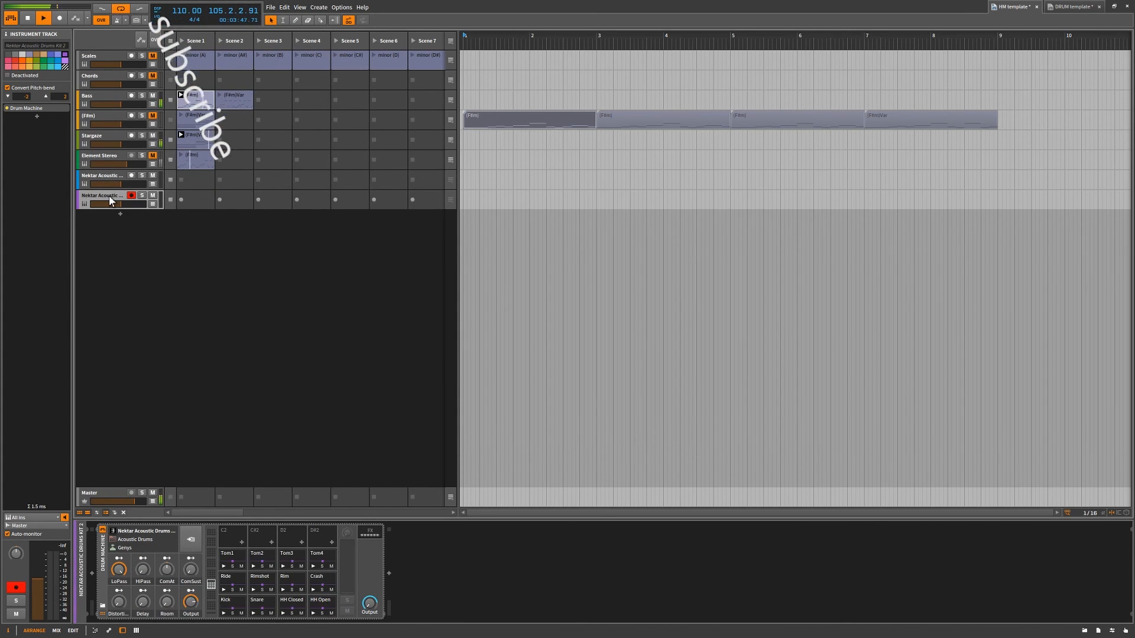